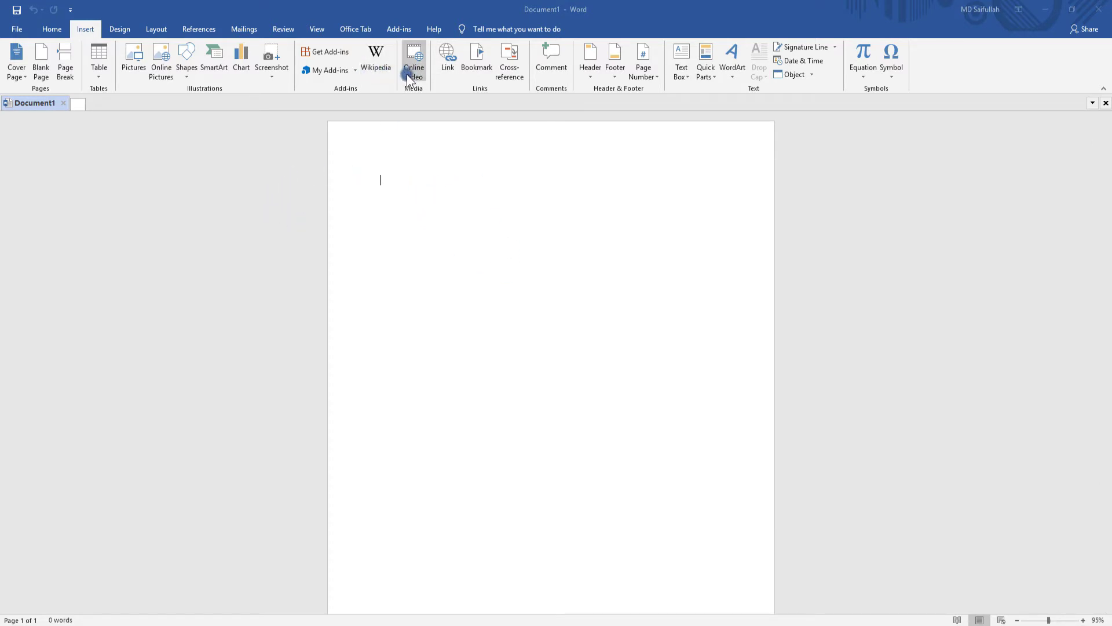
# Search YouTube in the Online Video dialog for 'aif tech tips'.
pyautogui.click(416, 72)
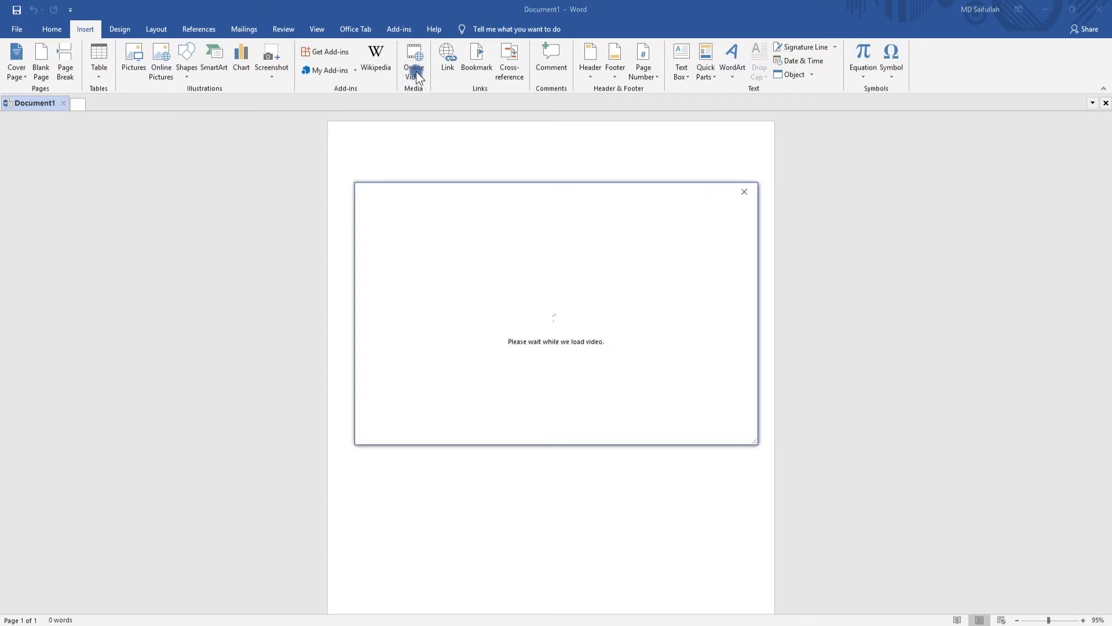
pyautogui.moveTo(526, 189); pyautogui.dragTo(717, 218)
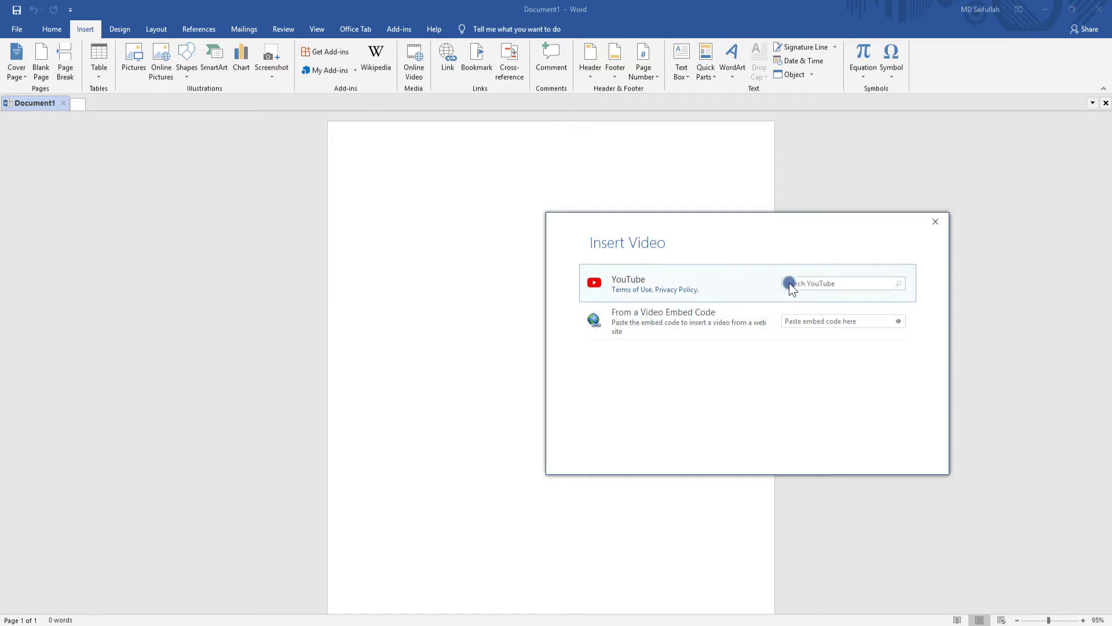
pyautogui.click(812, 283)
pyautogui.write('aif tech tips')
pyautogui.press('Return')
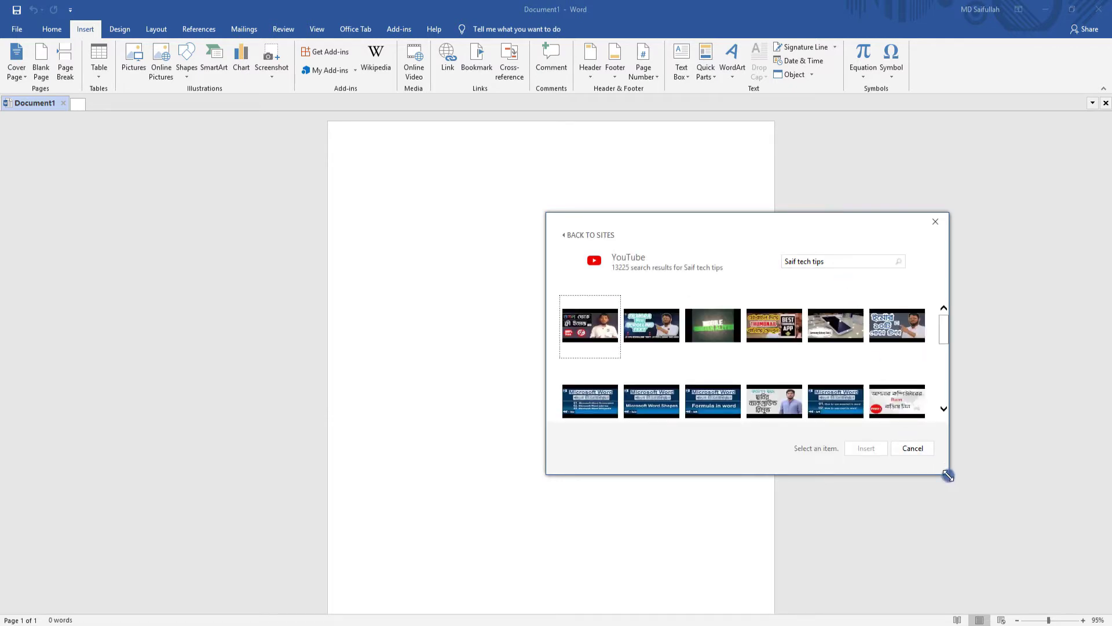
# Enlarge the results window and insert the Filmora scrolling-text video into the document.
pyautogui.moveTo(949, 474); pyautogui.dragTo(1071, 571)
pyautogui.moveTo(867, 221); pyautogui.dragTo(851, 196)
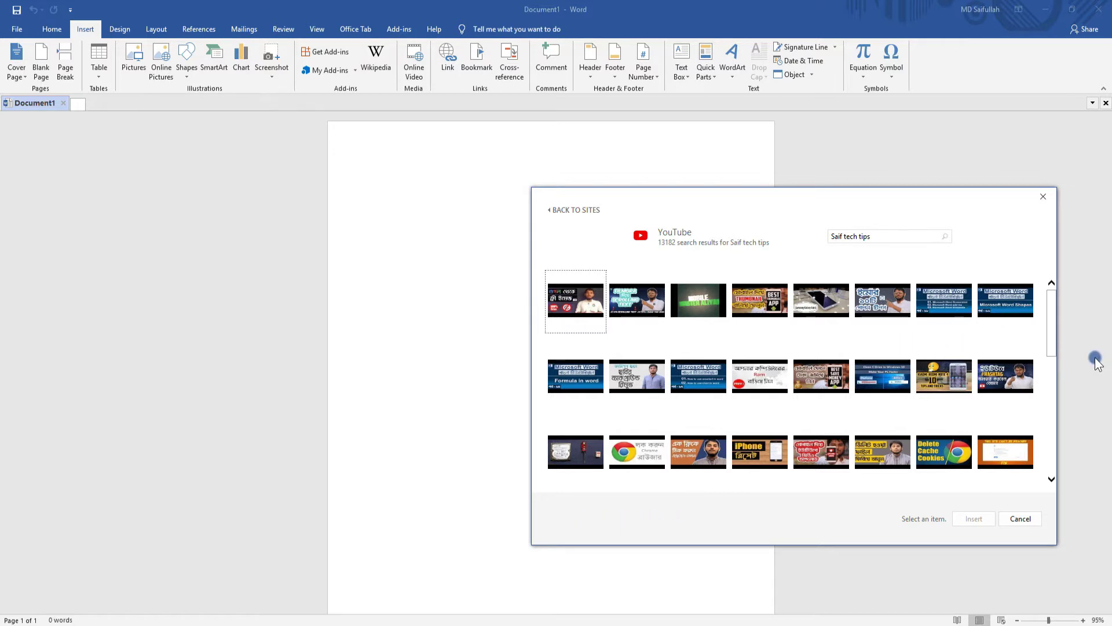
pyautogui.click(636, 316)
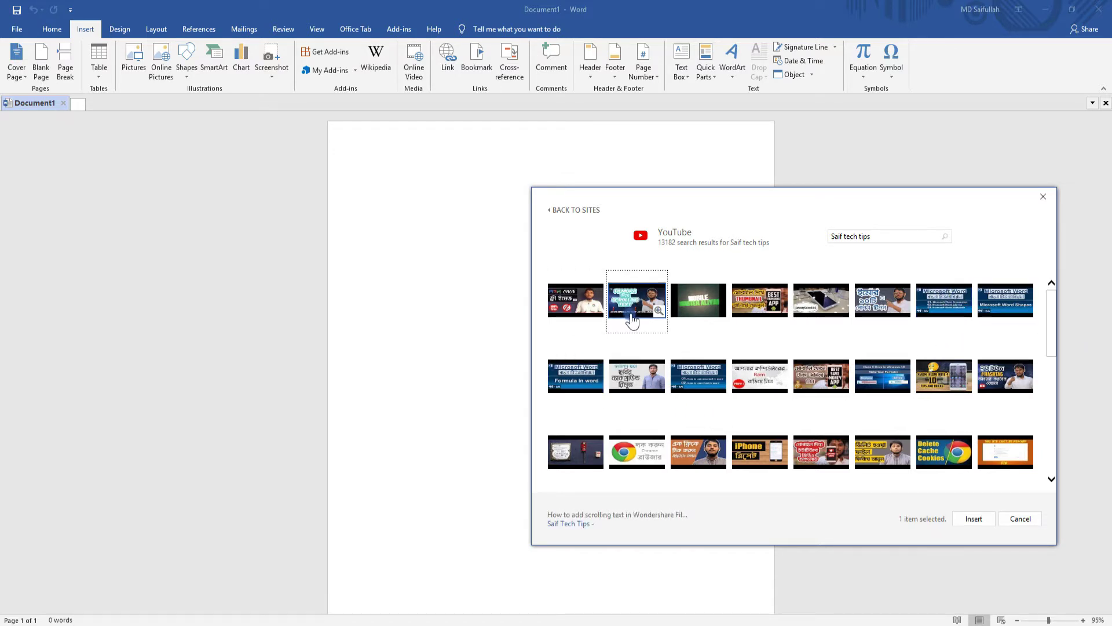
pyautogui.click(979, 519)
pyautogui.click(971, 519)
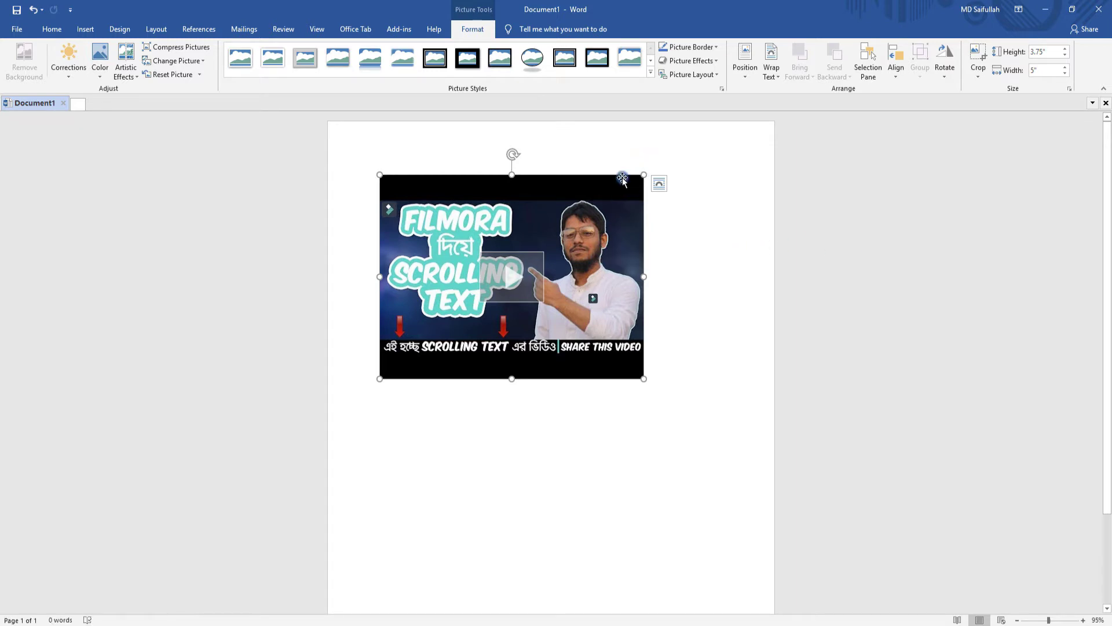
pyautogui.click(84, 29)
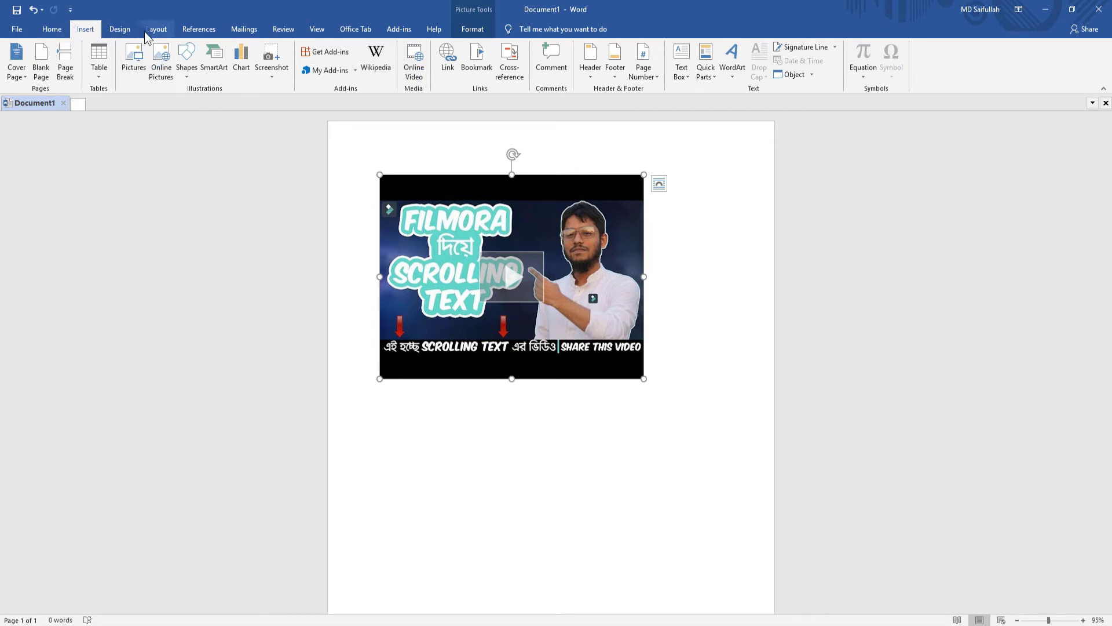
pyautogui.click(467, 29)
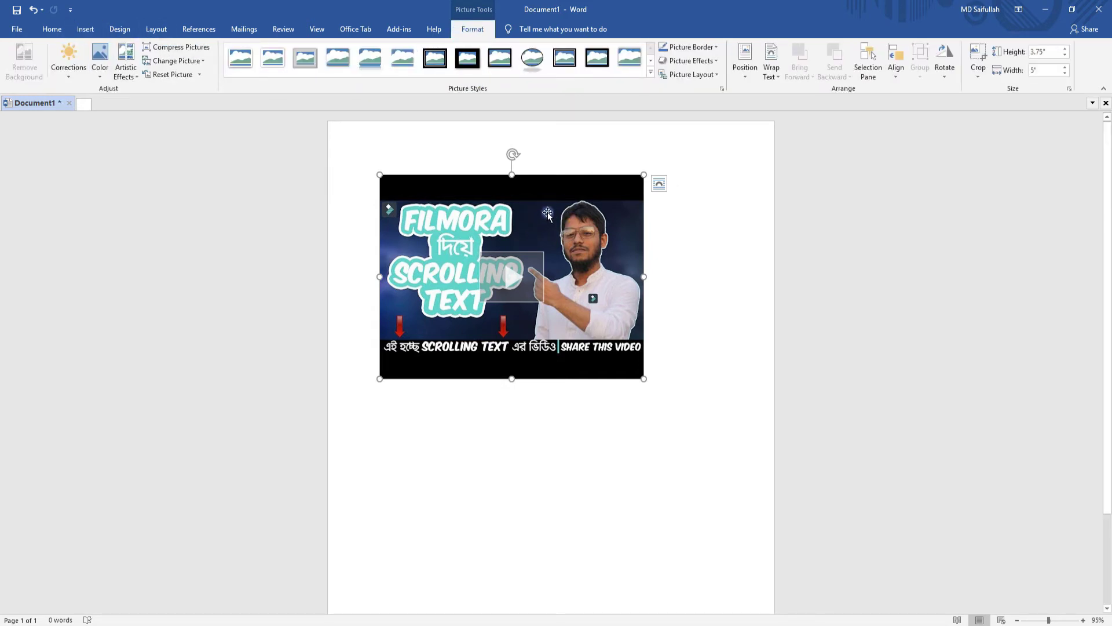
pyautogui.click(516, 278)
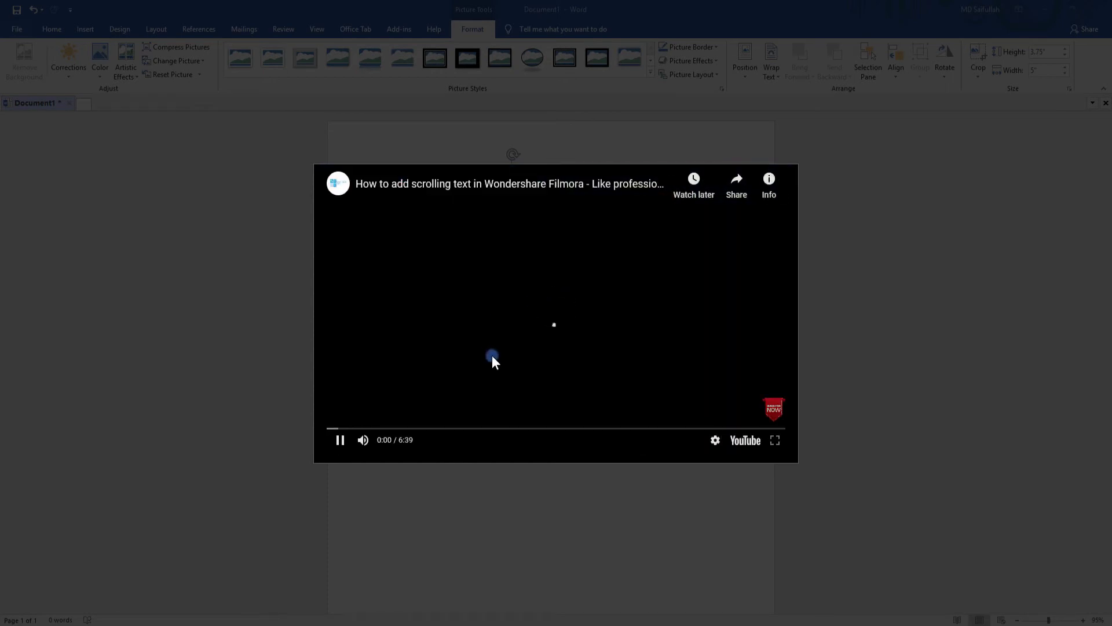
pyautogui.click(492, 357)
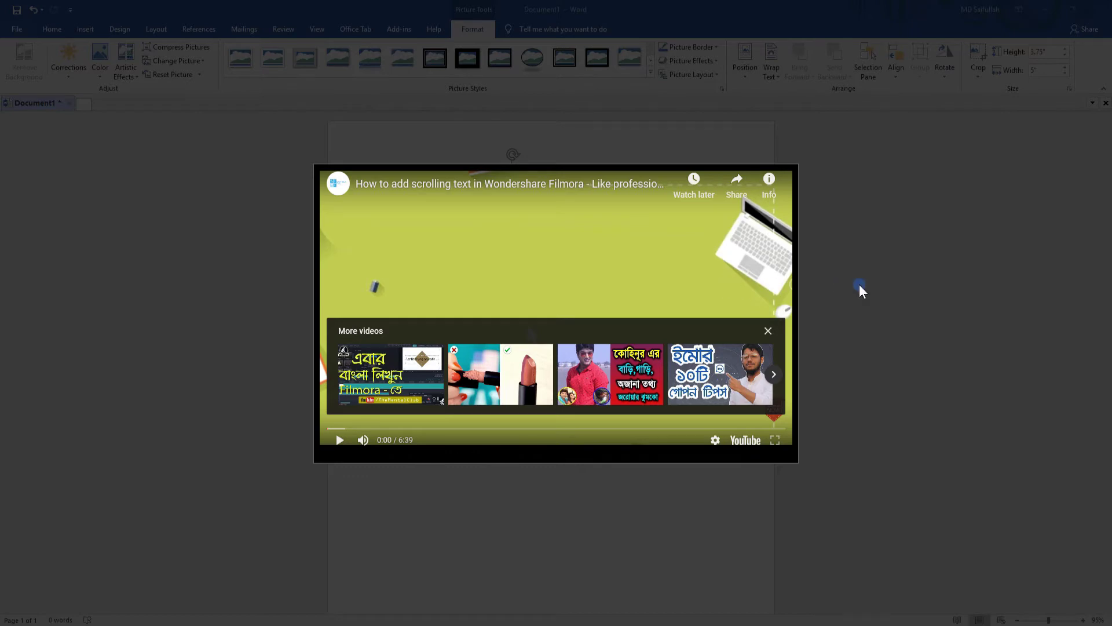
pyautogui.click(836, 267)
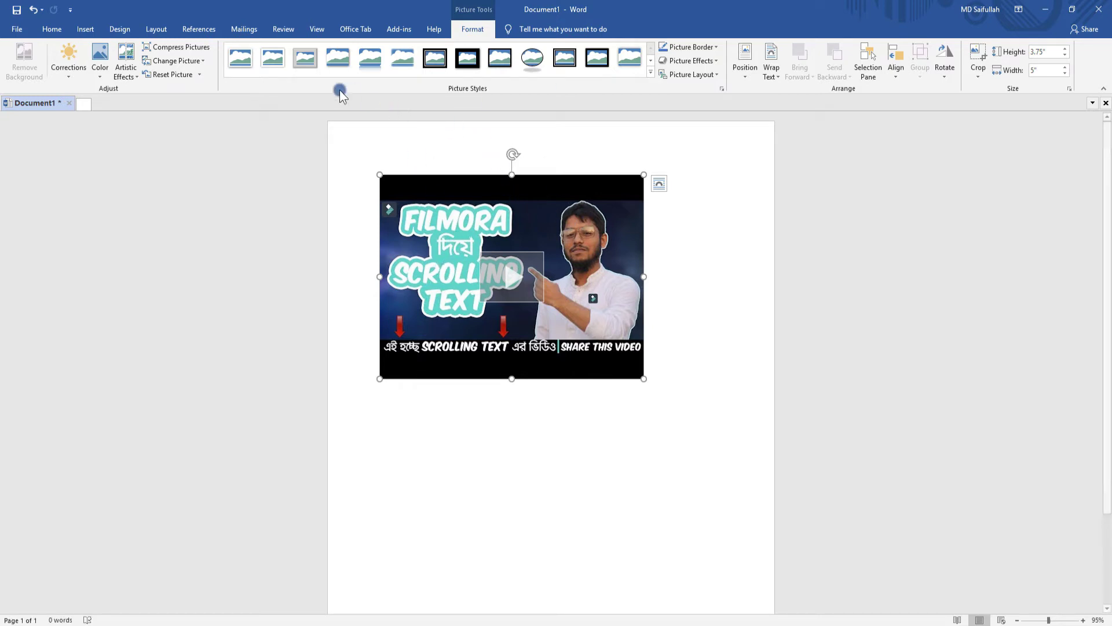
# Browse Corrections, Color, Artistic Effects and Picture Styles without changing the picture.
pyautogui.click(72, 80)
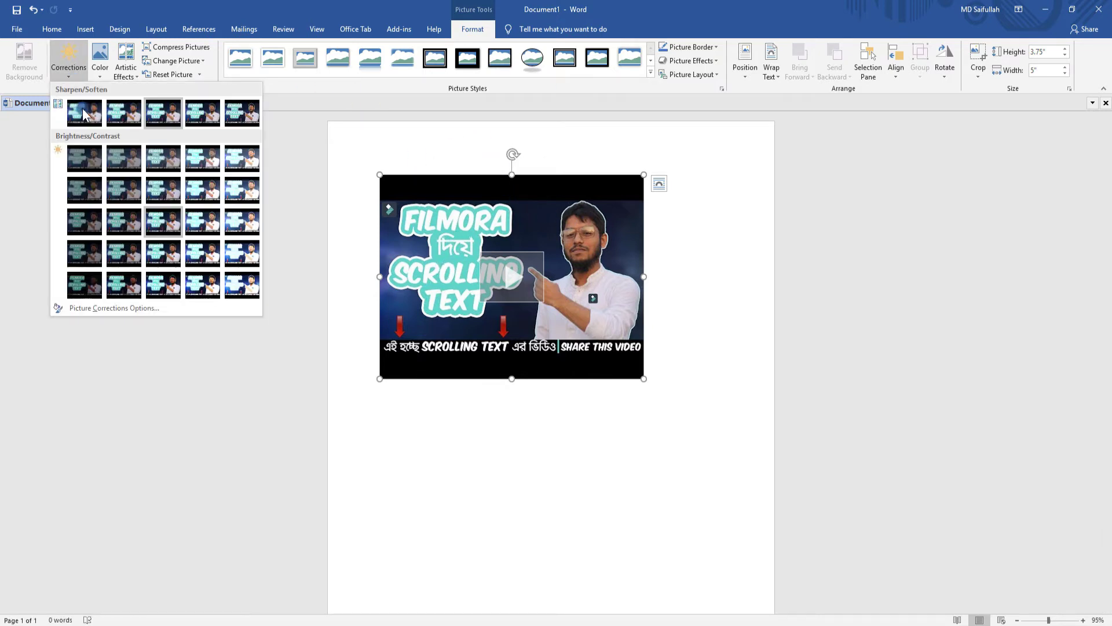
pyautogui.click(148, 117)
pyautogui.click(100, 58)
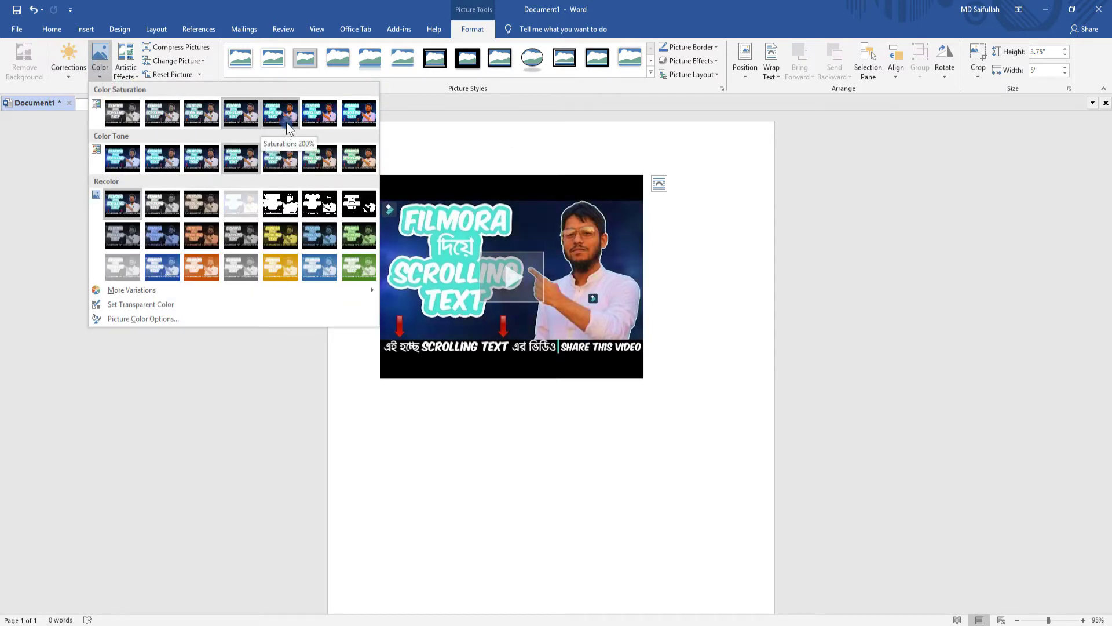
pyautogui.click(124, 74)
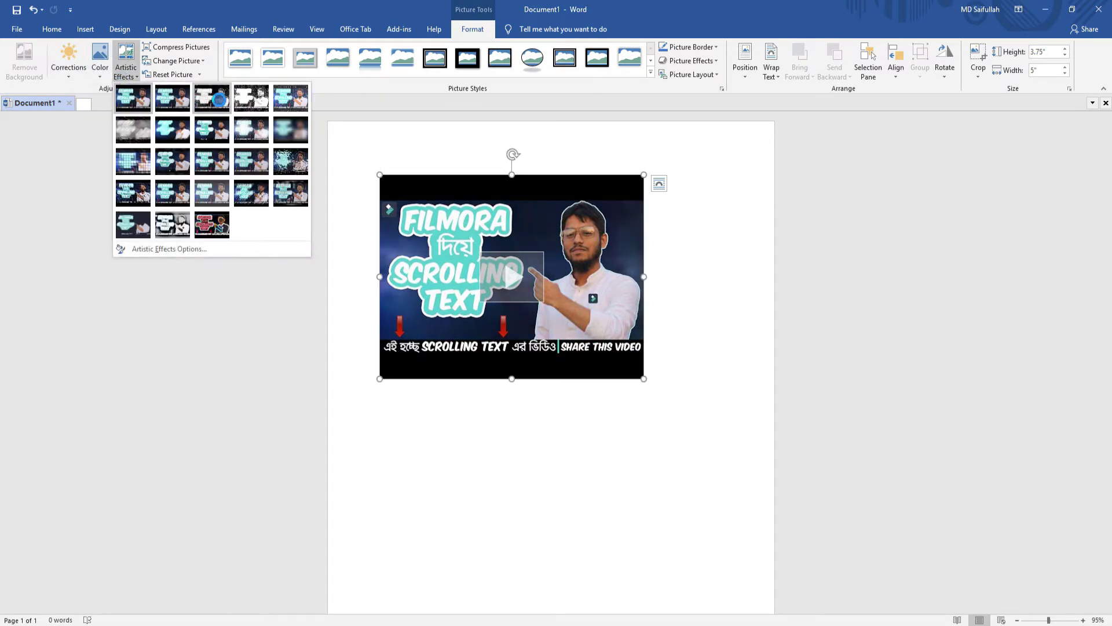
pyautogui.click(217, 103)
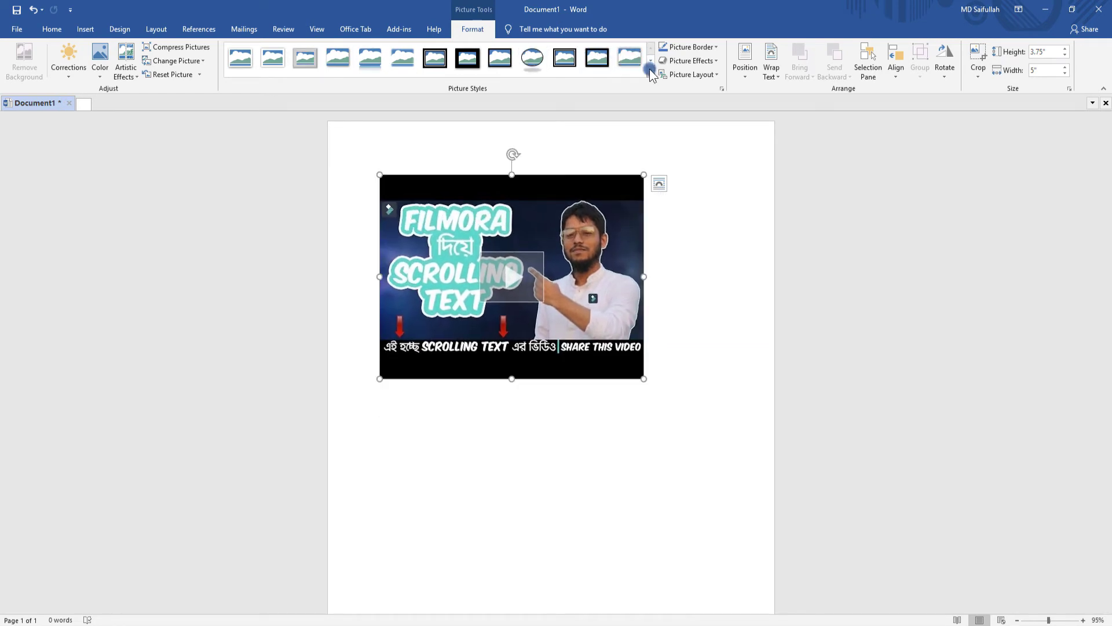
pyautogui.click(649, 71)
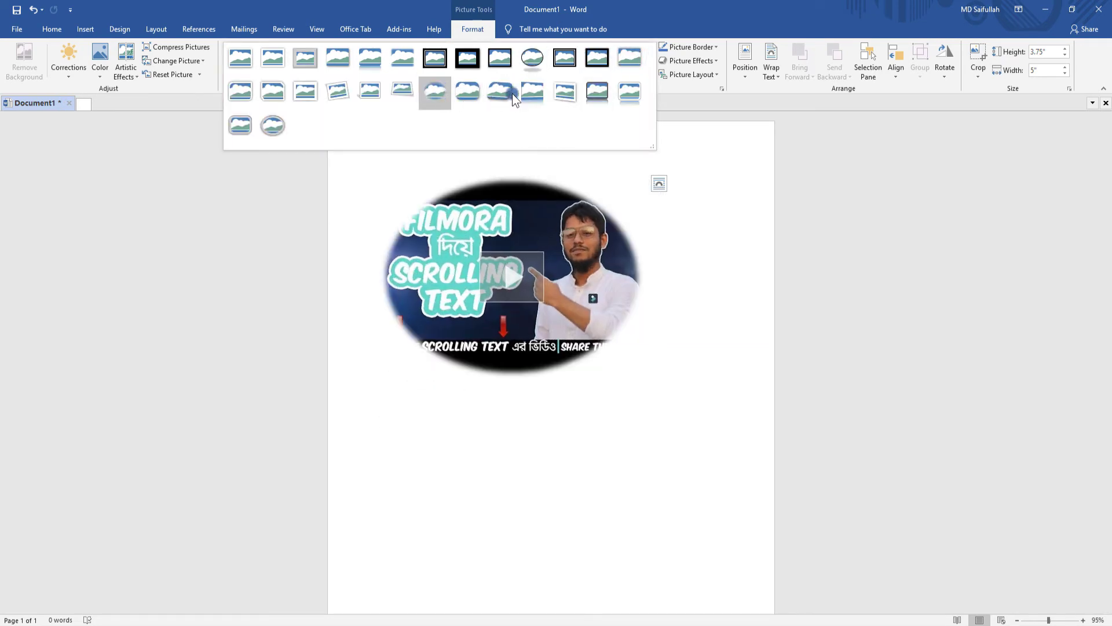
pyautogui.click(671, 7)
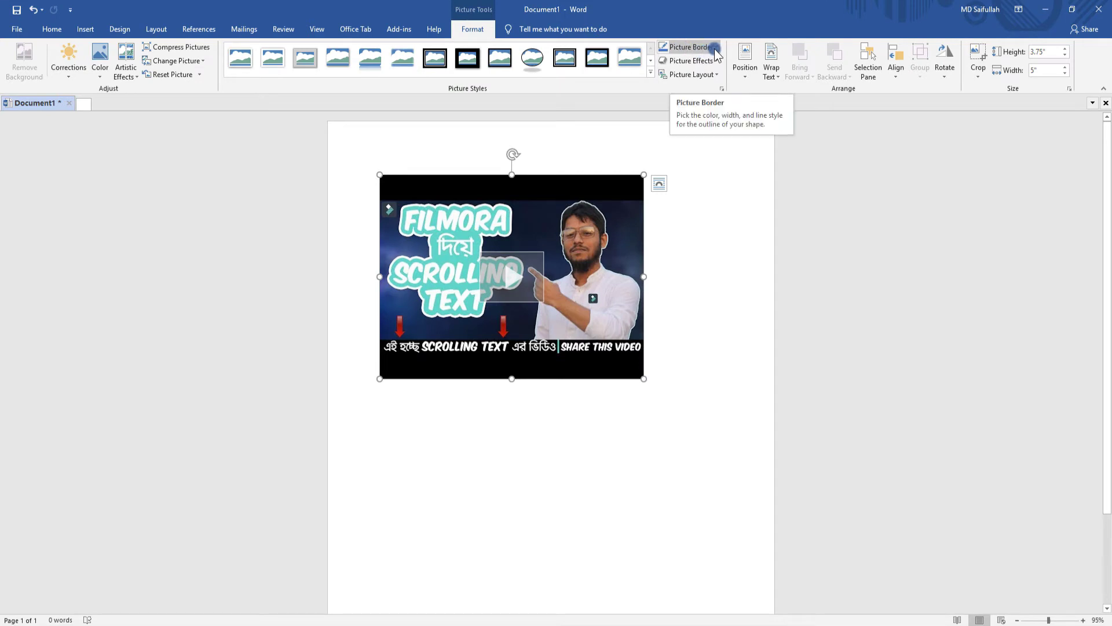
# Give the picture a thick red Picture Border, glancing at Picture Effects.
pyautogui.click(704, 47)
pyautogui.click(673, 139)
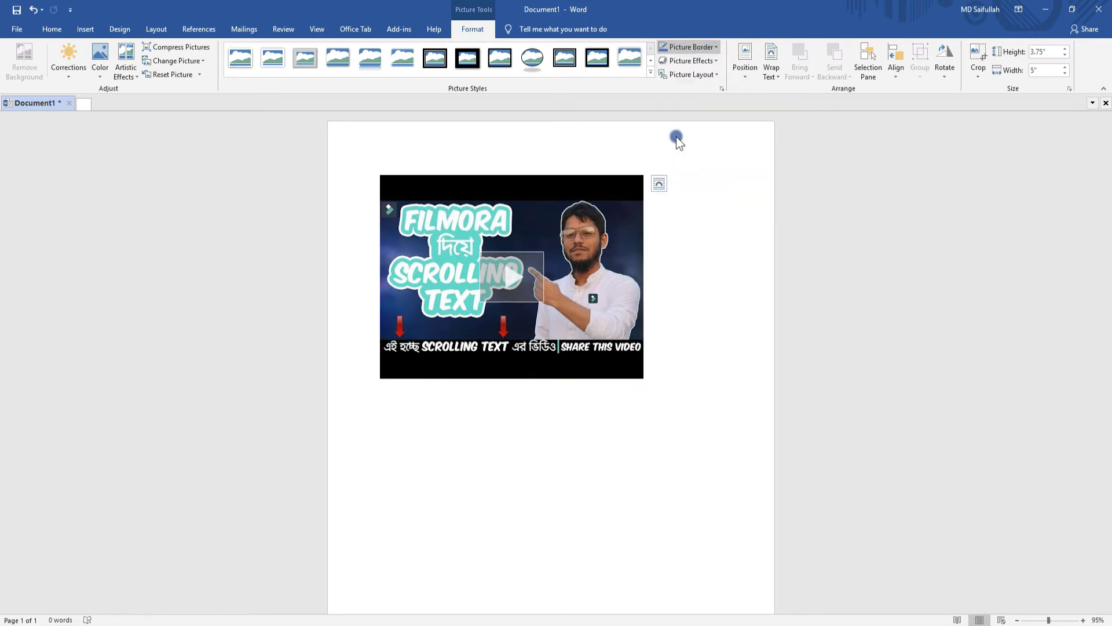
pyautogui.click(695, 47)
pyautogui.moveTo(696, 181)
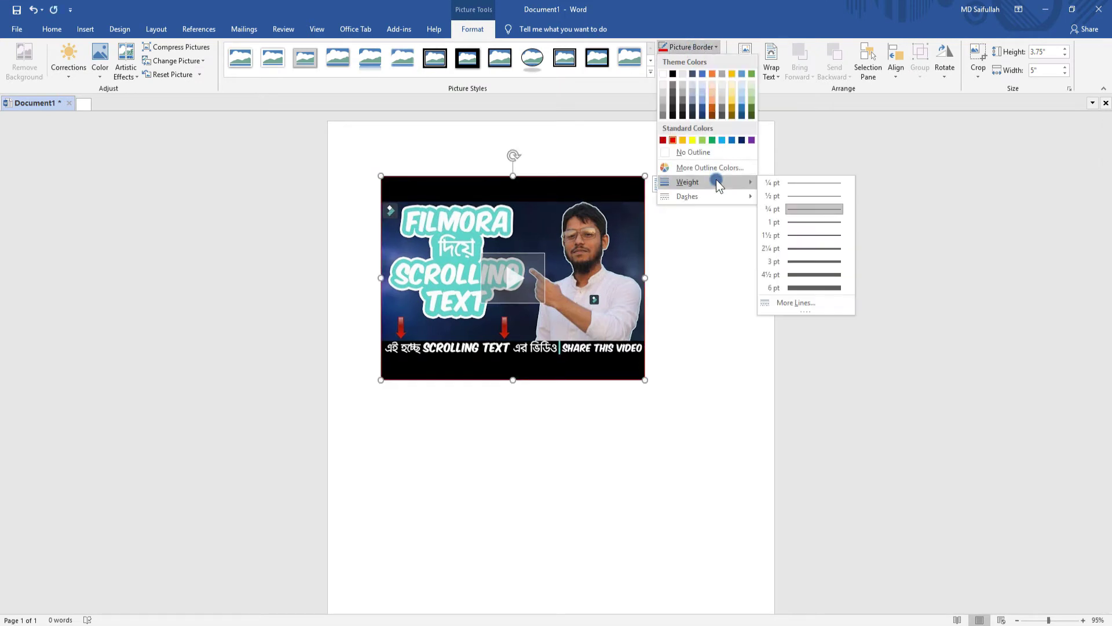
pyautogui.click(789, 285)
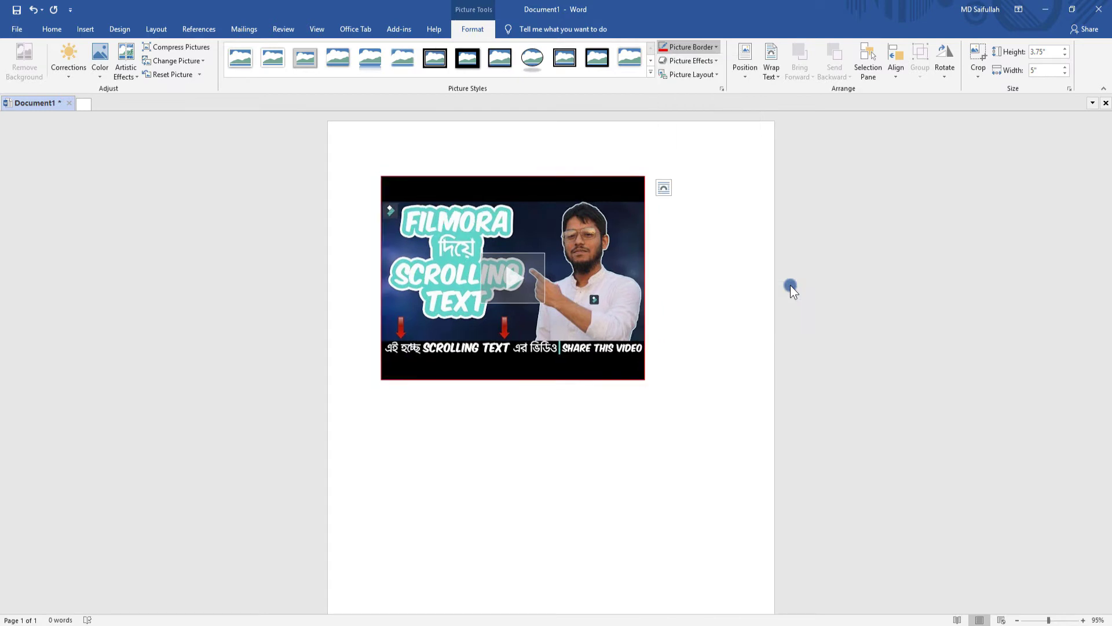
pyautogui.click(704, 64)
pyautogui.moveTo(694, 82)
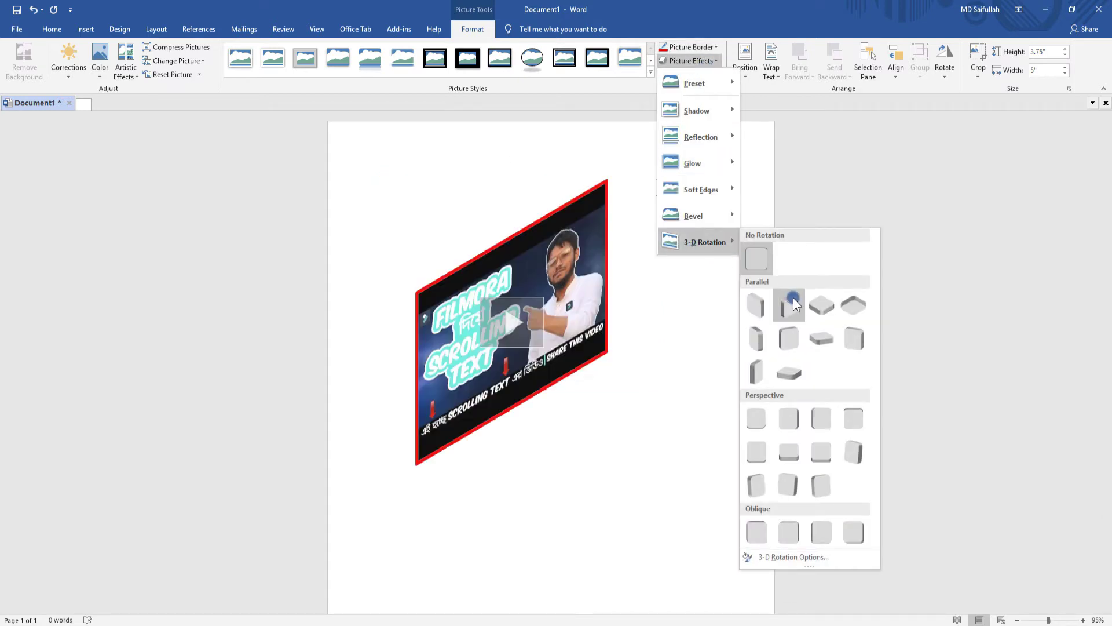
pyautogui.moveTo(697, 110)
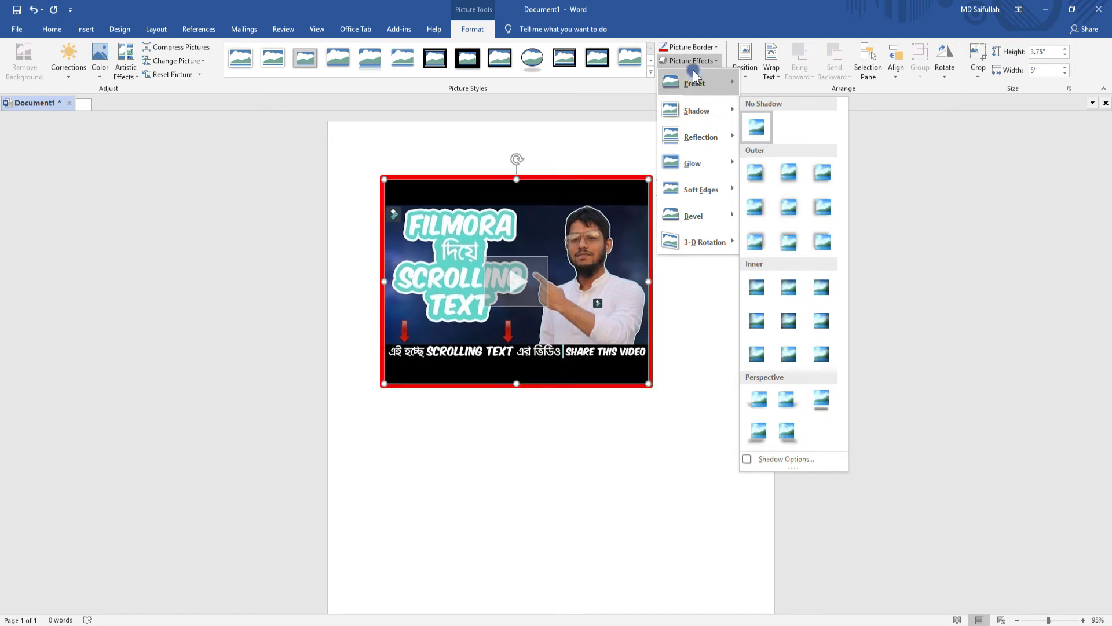
pyautogui.click(689, 47)
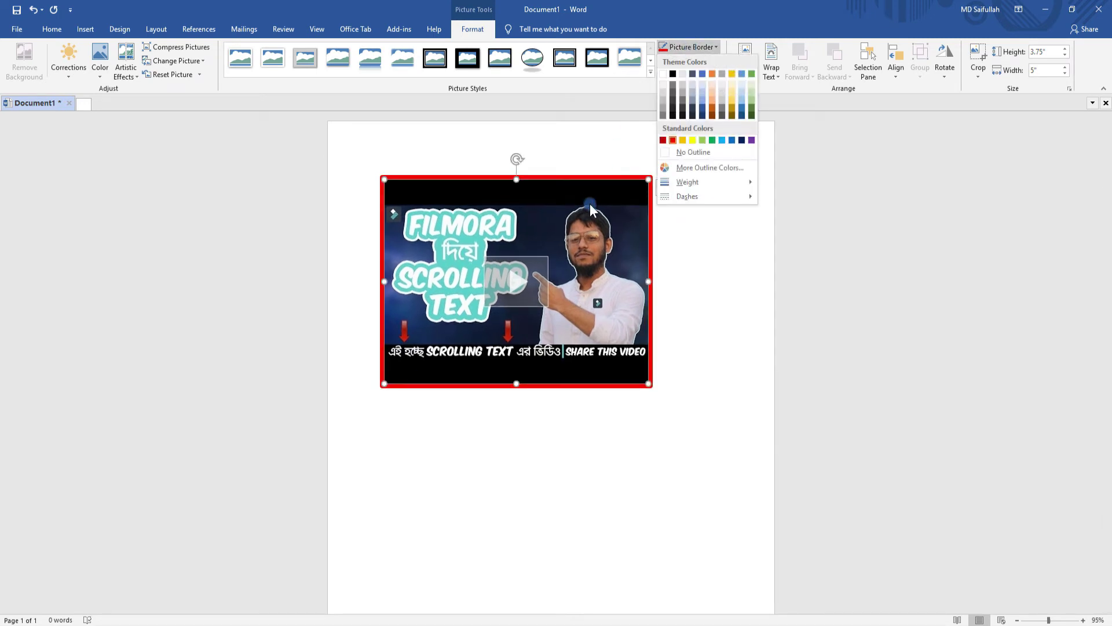
pyautogui.click(590, 131)
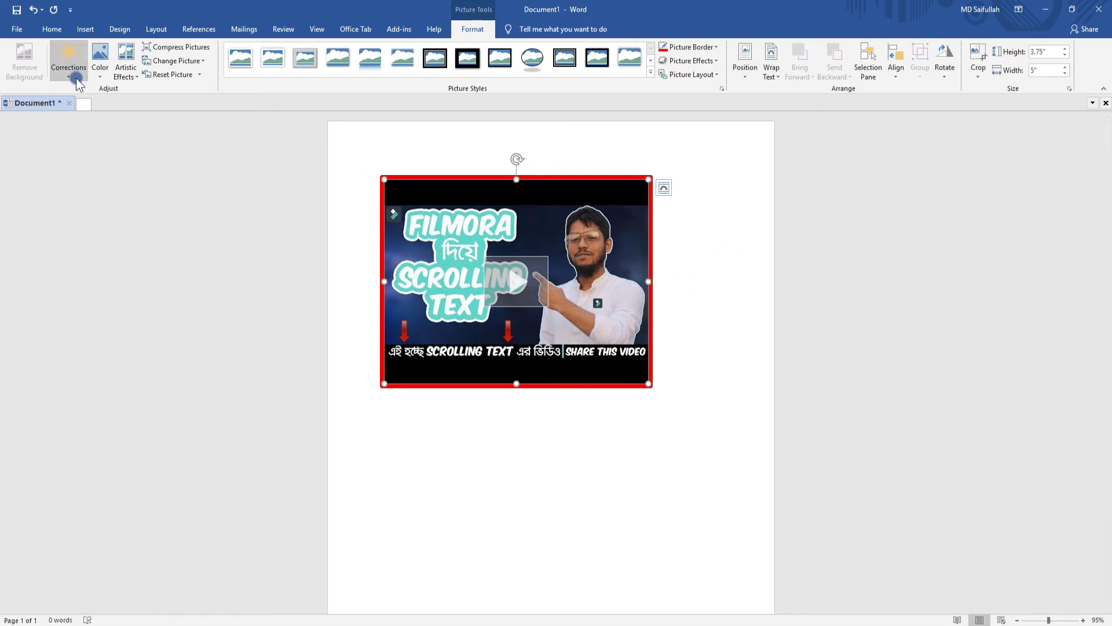
# Delete the picture and type 'How are you' in its place.
pyautogui.press('Delete')
pyautogui.click(87, 29)
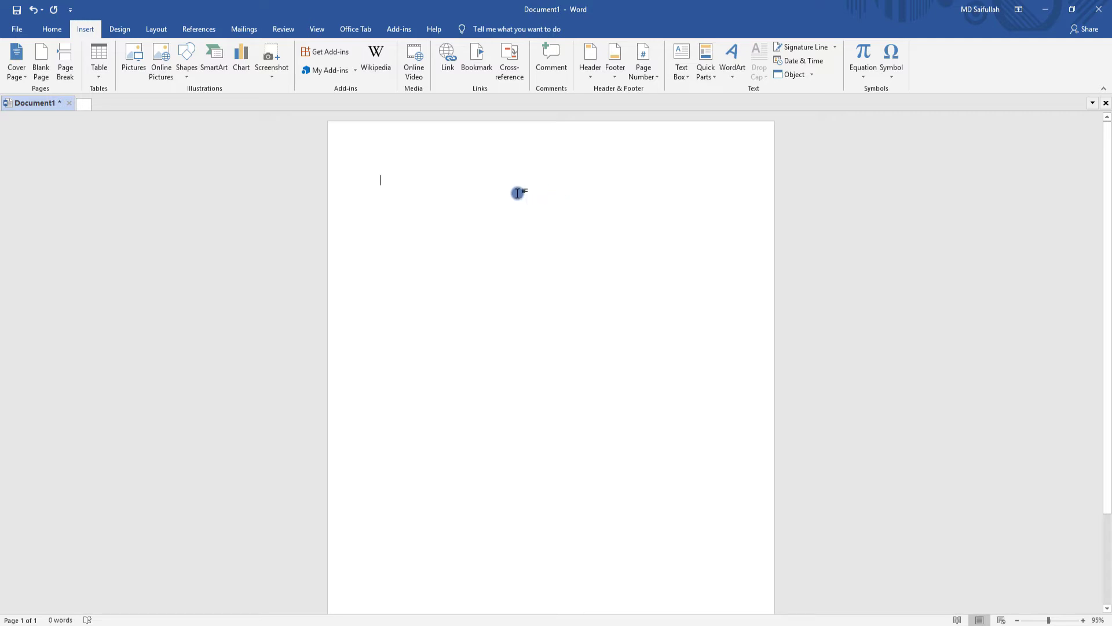
pyautogui.write('How ')
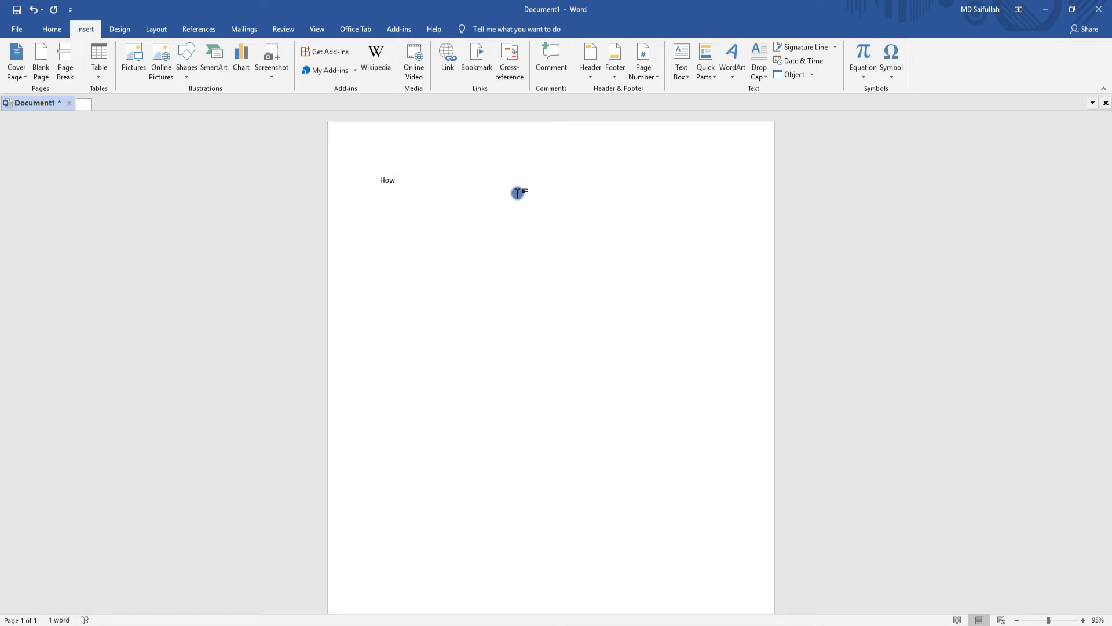
pyautogui.write('are you')
# Grow the 'How are you' font five times, then select the word 'are'.
pyautogui.click(354, 179)
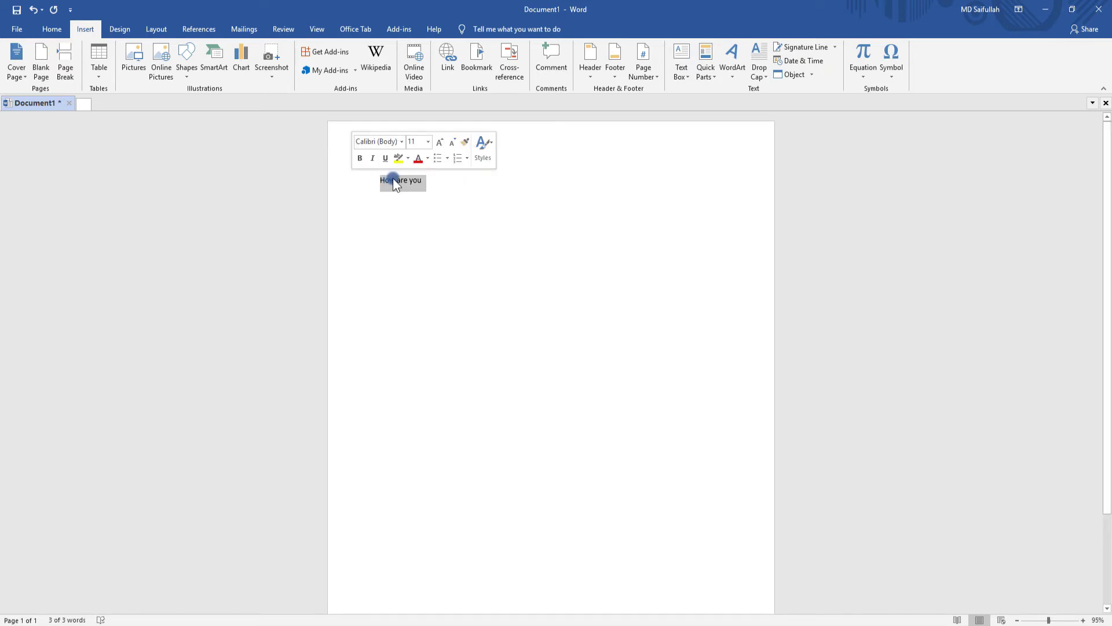
pyautogui.click(438, 142)
pyautogui.click(438, 142)
pyautogui.click(438, 142)
pyautogui.click(438, 142)
pyautogui.click(439, 142)
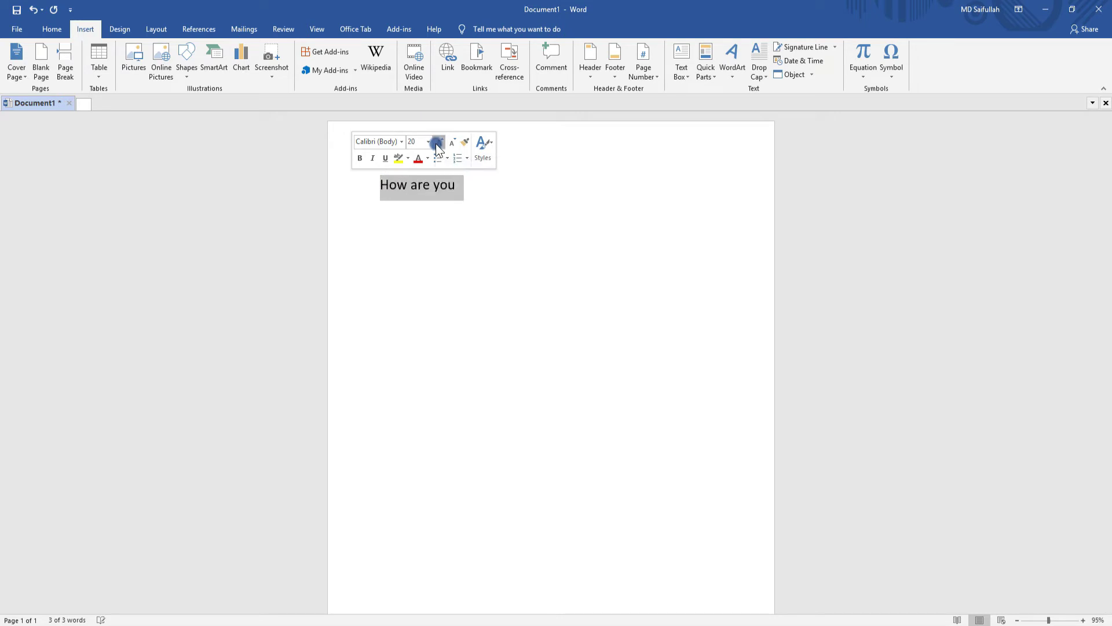
pyautogui.click(438, 142)
pyautogui.click(439, 142)
pyautogui.click(438, 142)
pyautogui.click(439, 142)
pyautogui.click(438, 142)
pyautogui.click(439, 142)
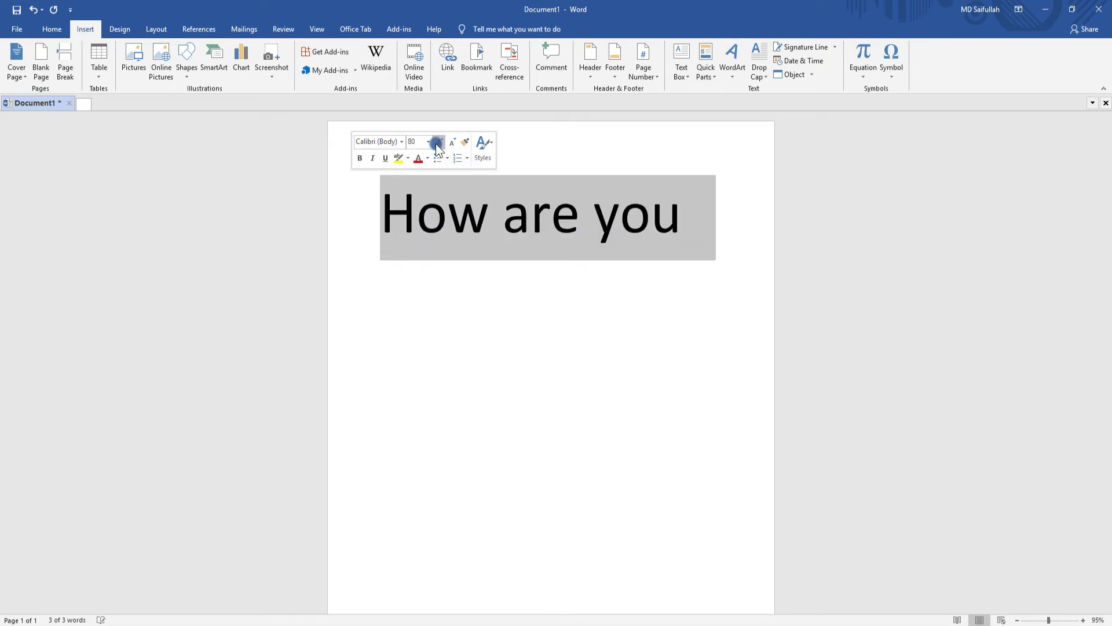
pyautogui.click(519, 242)
pyautogui.moveTo(512, 222); pyautogui.dragTo(549, 221)
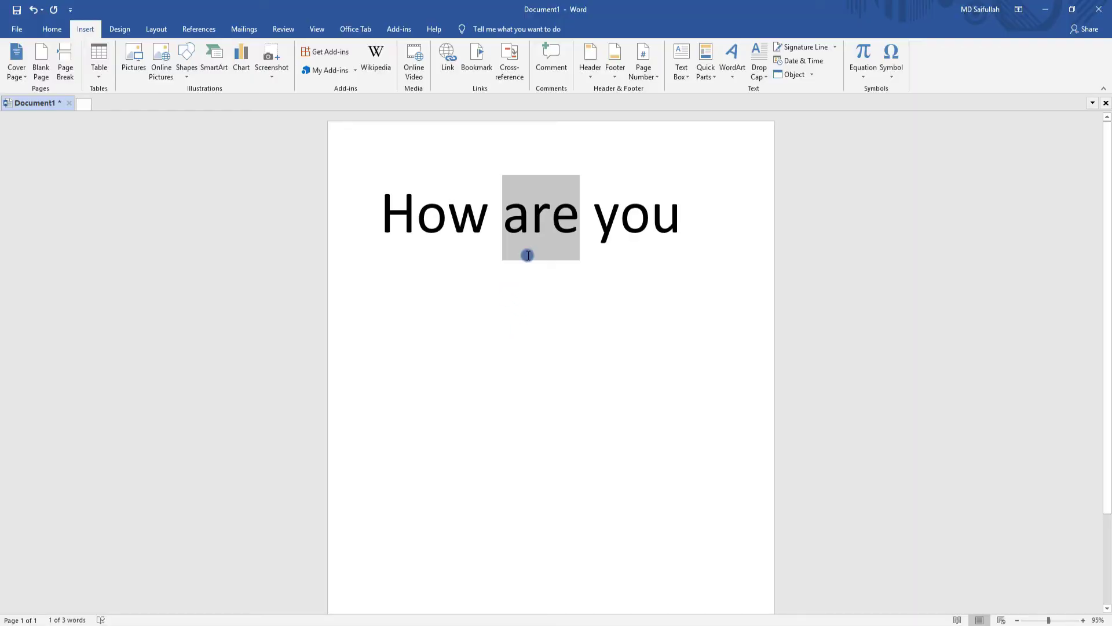
# Hyperlink the selected word 'are' to Test MS Page.docx in the Desktop folder.
pyautogui.click(526, 253)
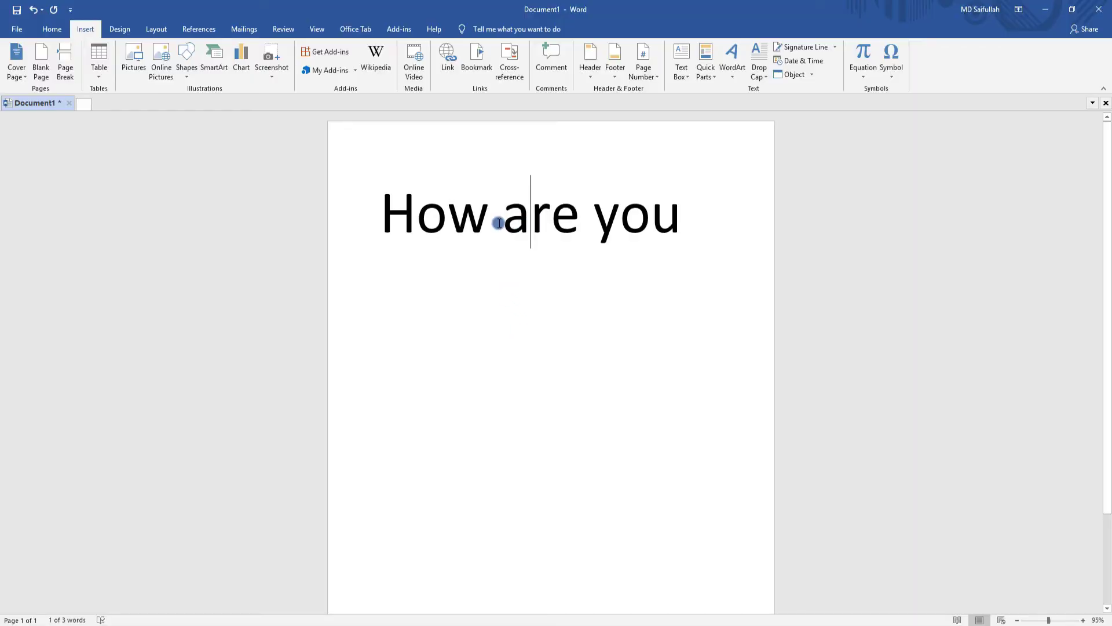
pyautogui.moveTo(514, 221); pyautogui.dragTo(579, 221)
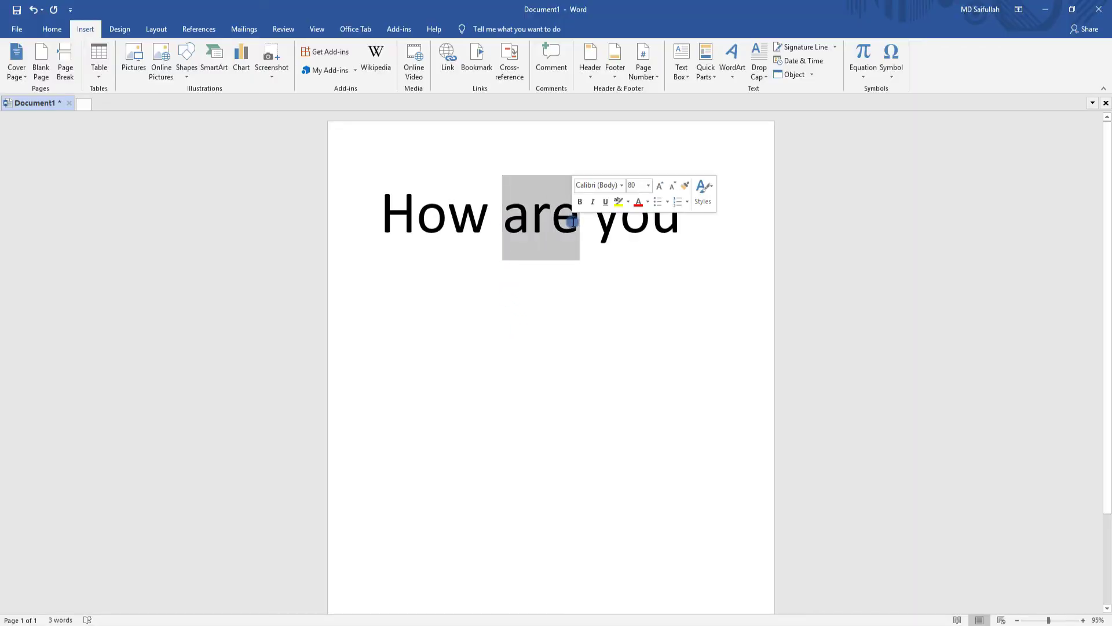
pyautogui.click(453, 65)
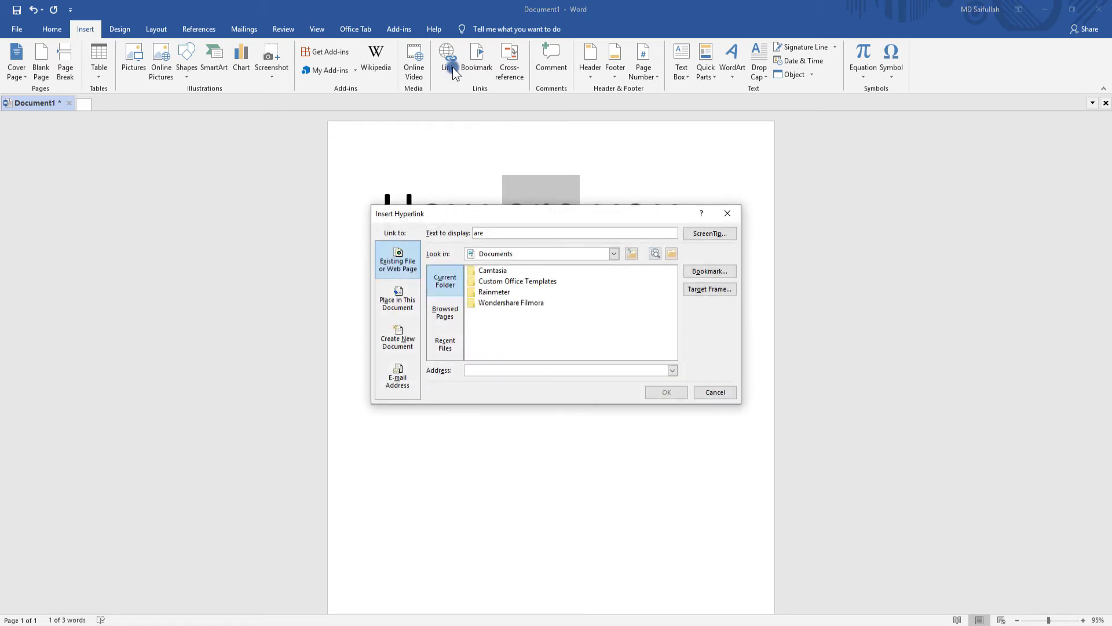
pyautogui.click(614, 254)
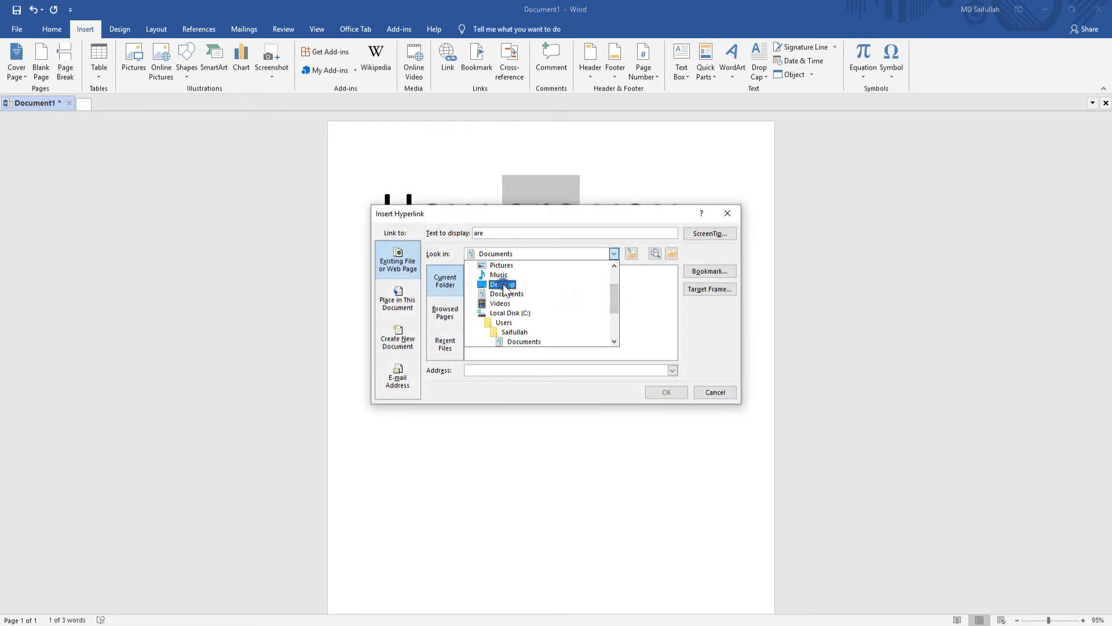
pyautogui.click(503, 284)
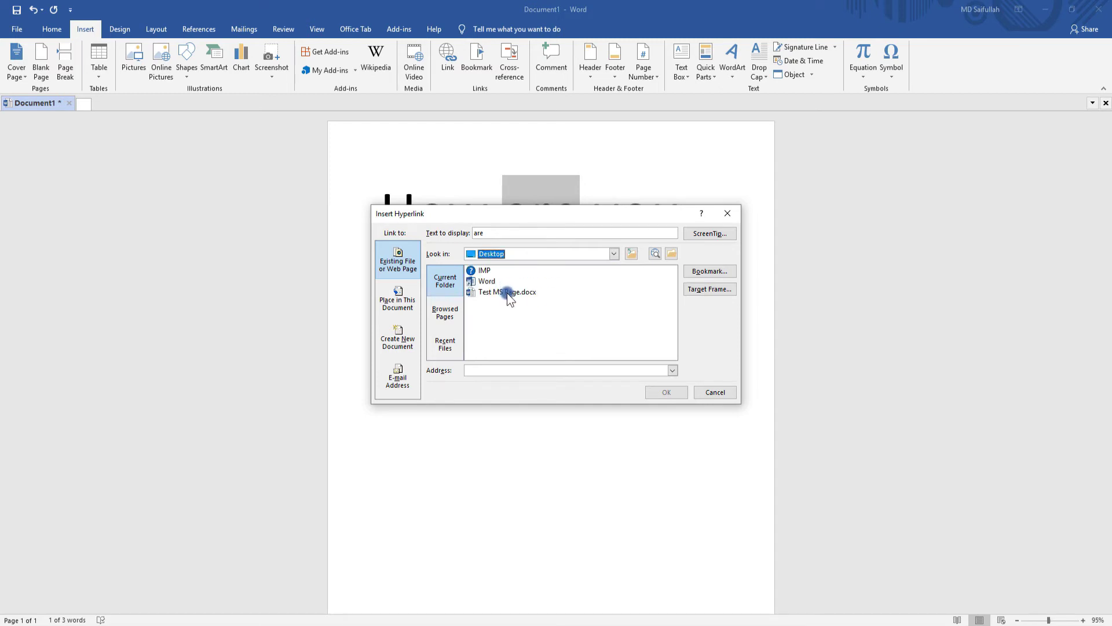
pyautogui.click(503, 293)
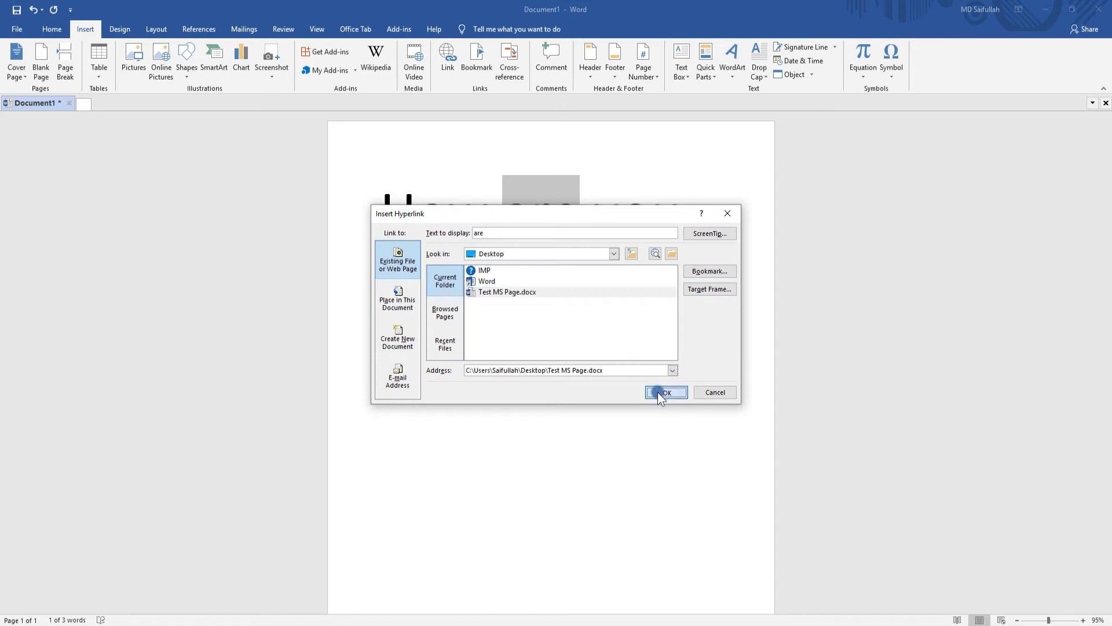
pyautogui.click(655, 391)
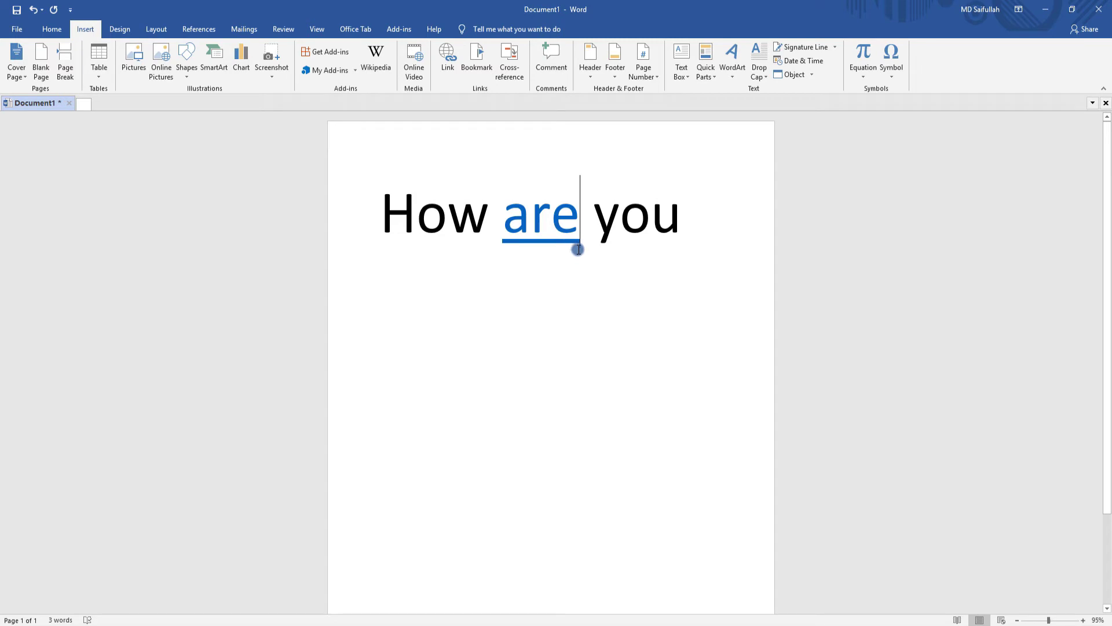
# Follow the 'are' link and allow Test MS Page.docx to open.
pyautogui.moveTo(541, 213)
pyautogui.keyDown('ctrl'); pyautogui.click(543, 229); pyautogui.keyUp('ctrl')
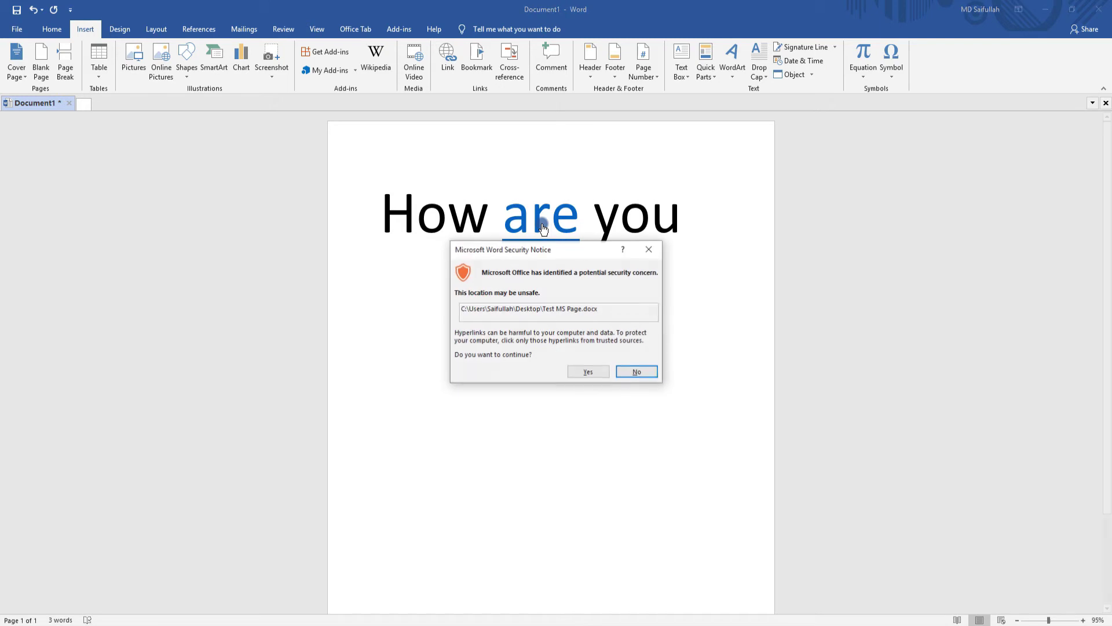
pyautogui.click(579, 369)
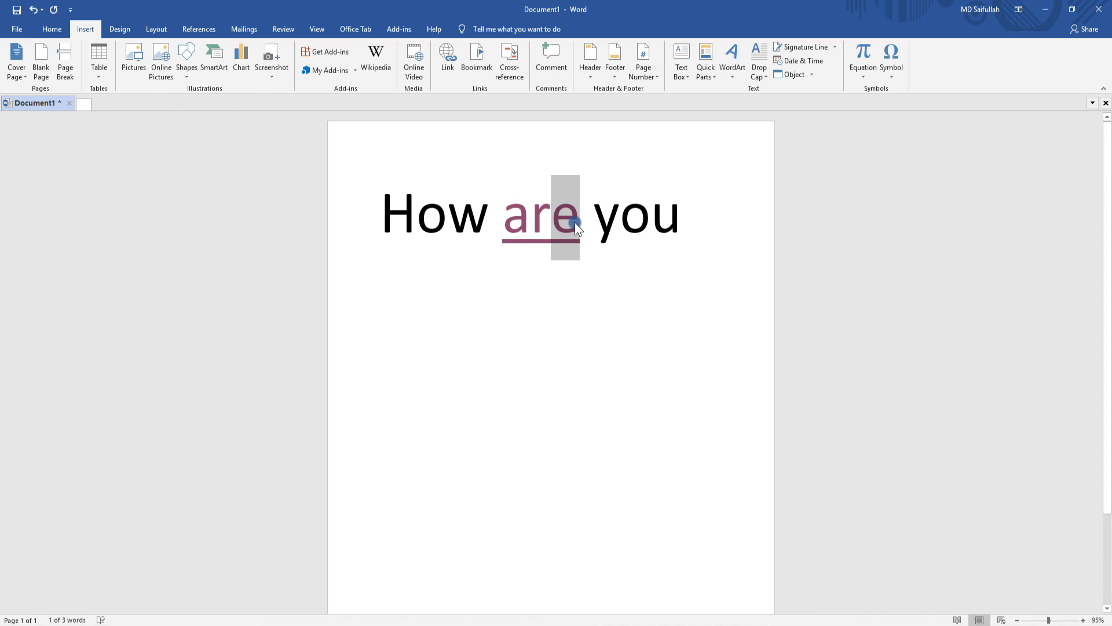
# Select 'are' and choose Remove Link in the Edit Hyperlink dialog.
pyautogui.click(576, 225)
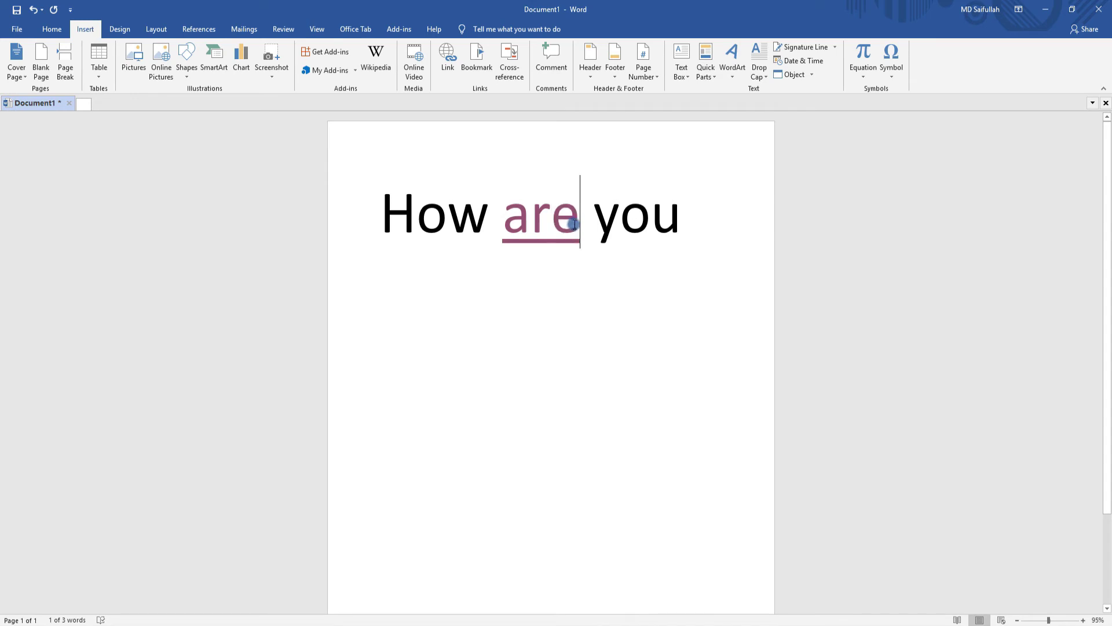
pyautogui.moveTo(580, 226); pyautogui.dragTo(508, 225)
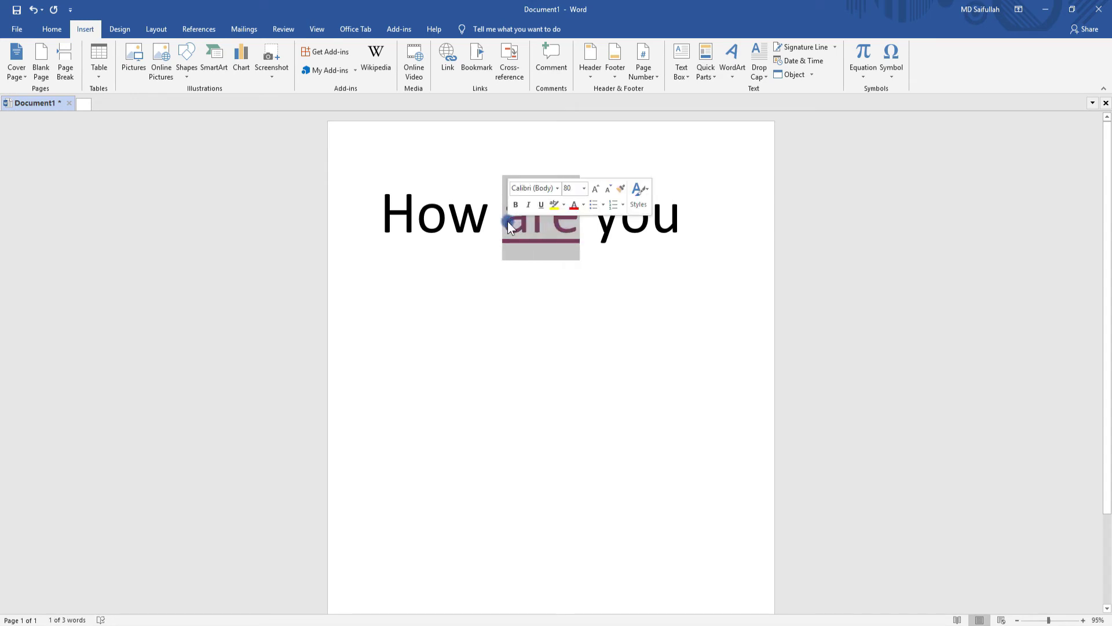
pyautogui.click(450, 74)
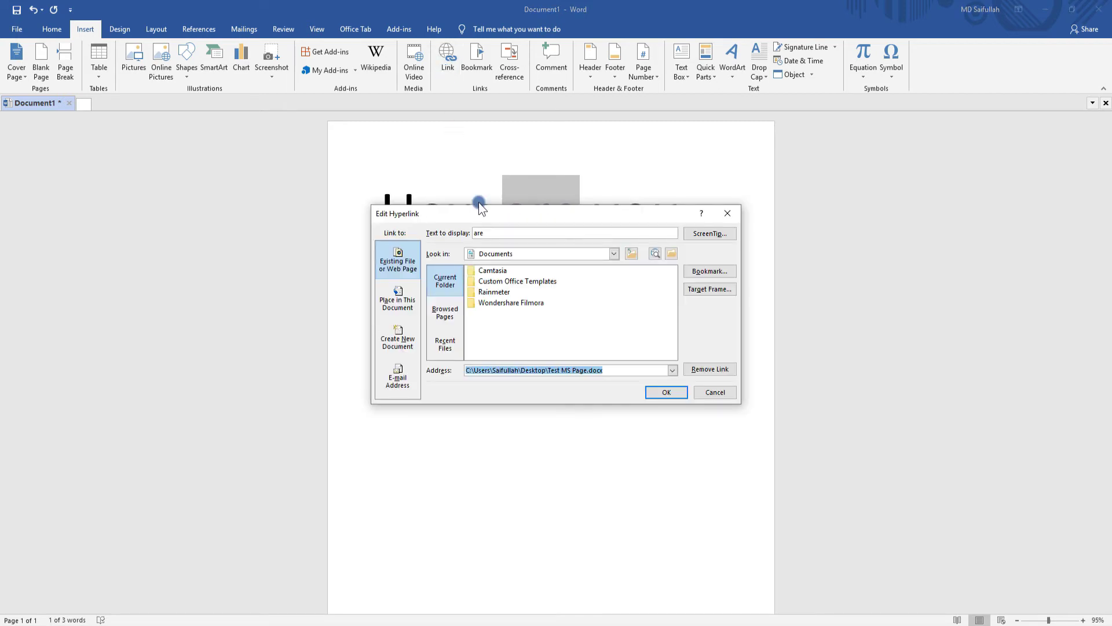
pyautogui.click(642, 367)
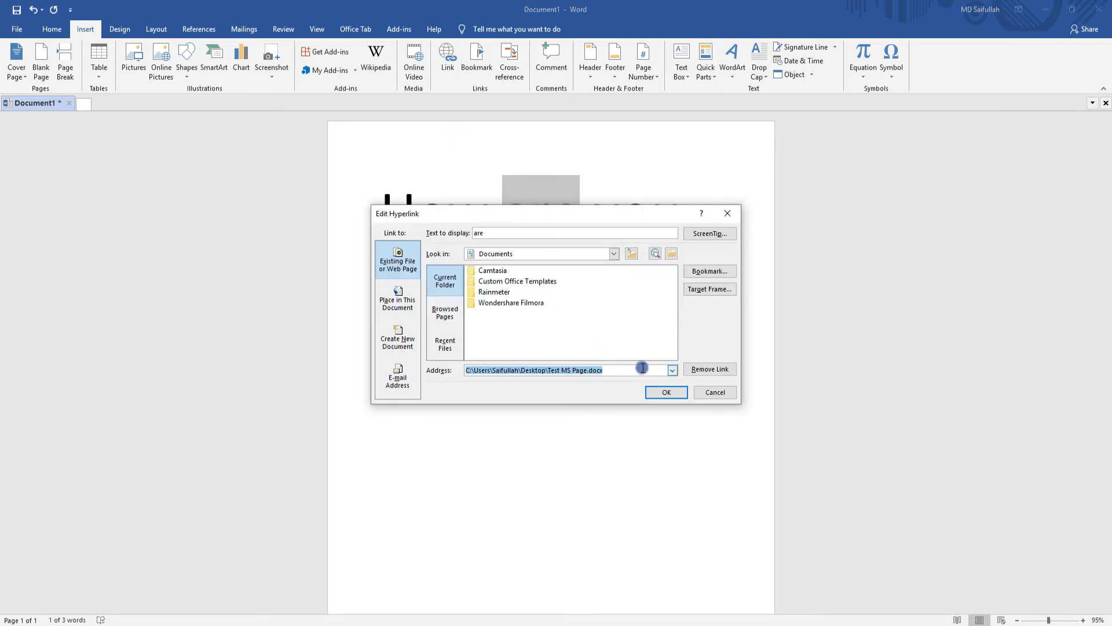
pyautogui.click(710, 370)
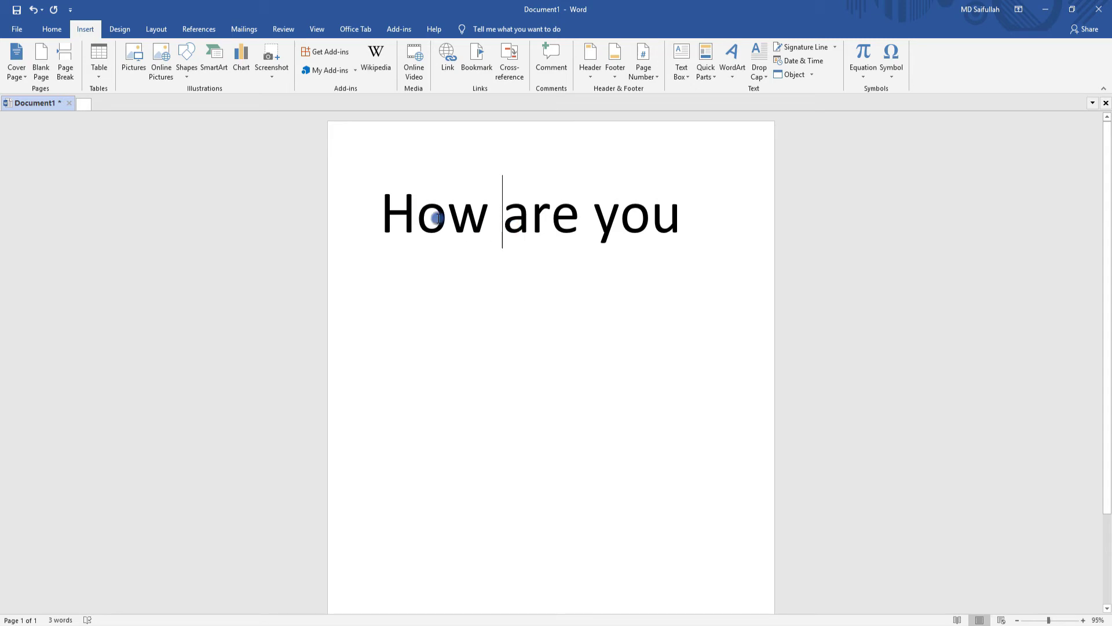
# Select the 'How are you' line, close the Link dialog unused, and review the Lorem Ipsum paragraph.
pyautogui.moveTo(388, 213); pyautogui.dragTo(758, 229)
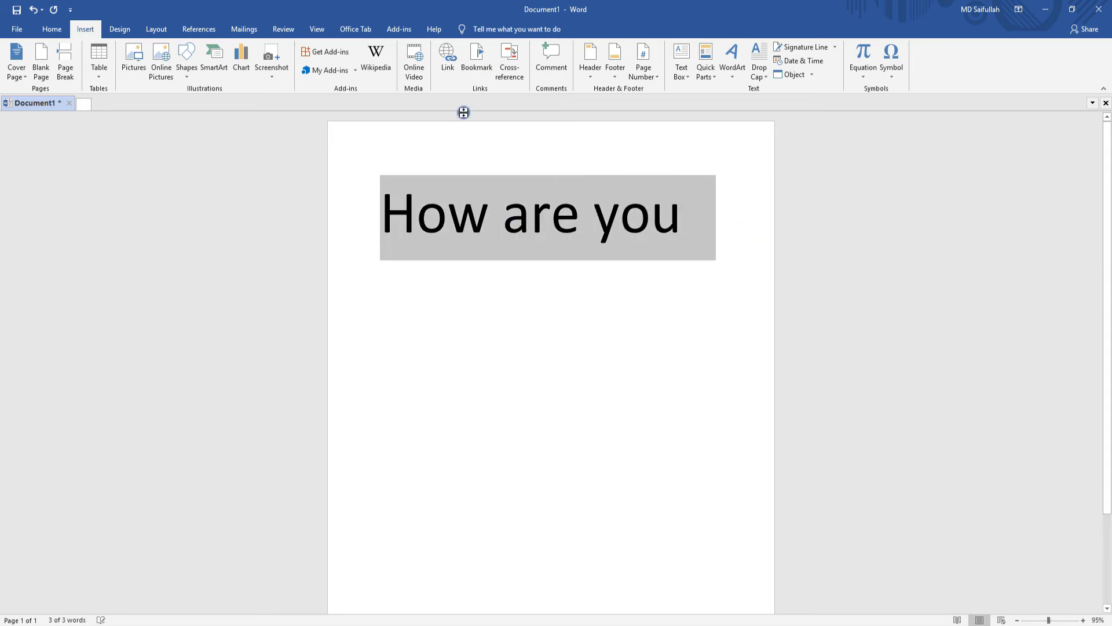
pyautogui.click(447, 57)
pyautogui.click(725, 214)
pyautogui.press('Right')
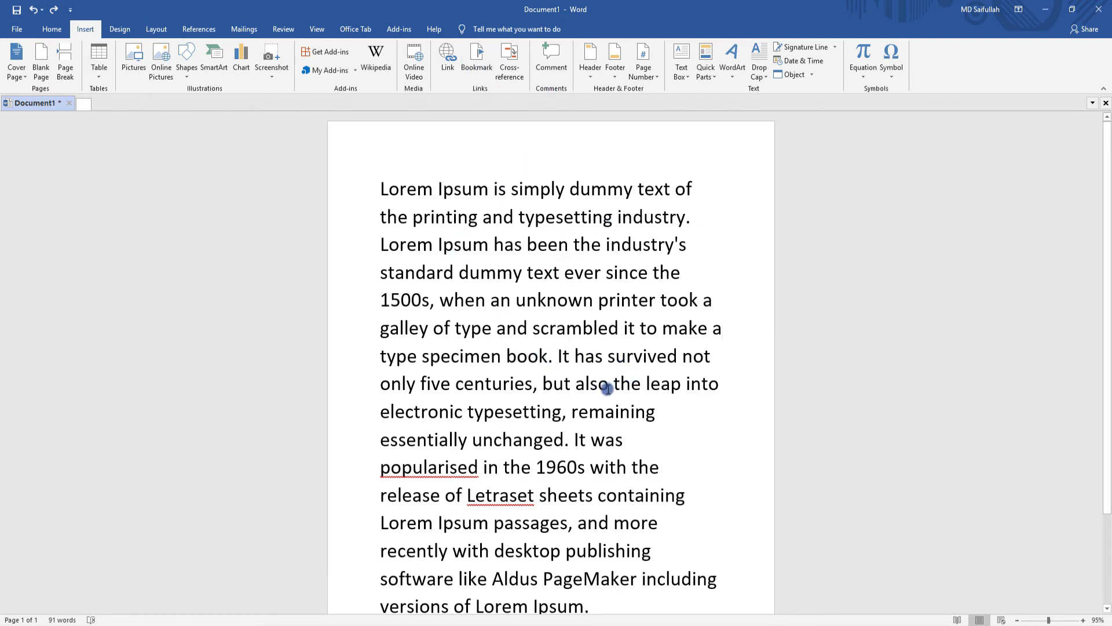
pyautogui.scroll(-3, 607, 387)
pyautogui.scroll(3, 578, 364)
pyautogui.scroll(-2, 632, 530)
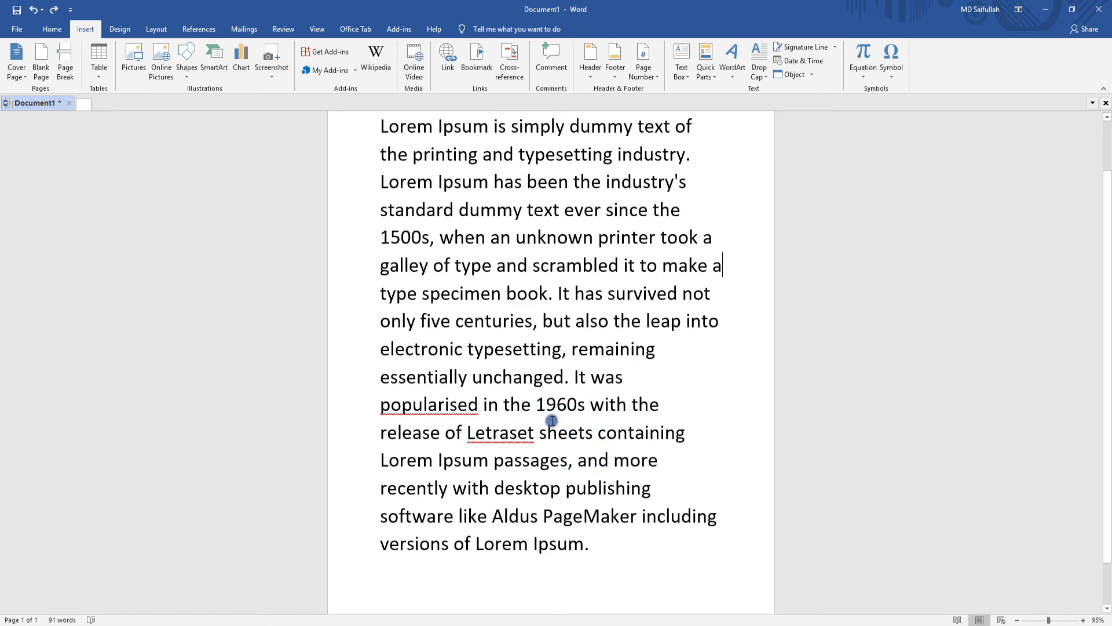
# Bookmark the text '1960s … containing' under the name Test.
pyautogui.moveTo(538, 405); pyautogui.dragTo(655, 435)
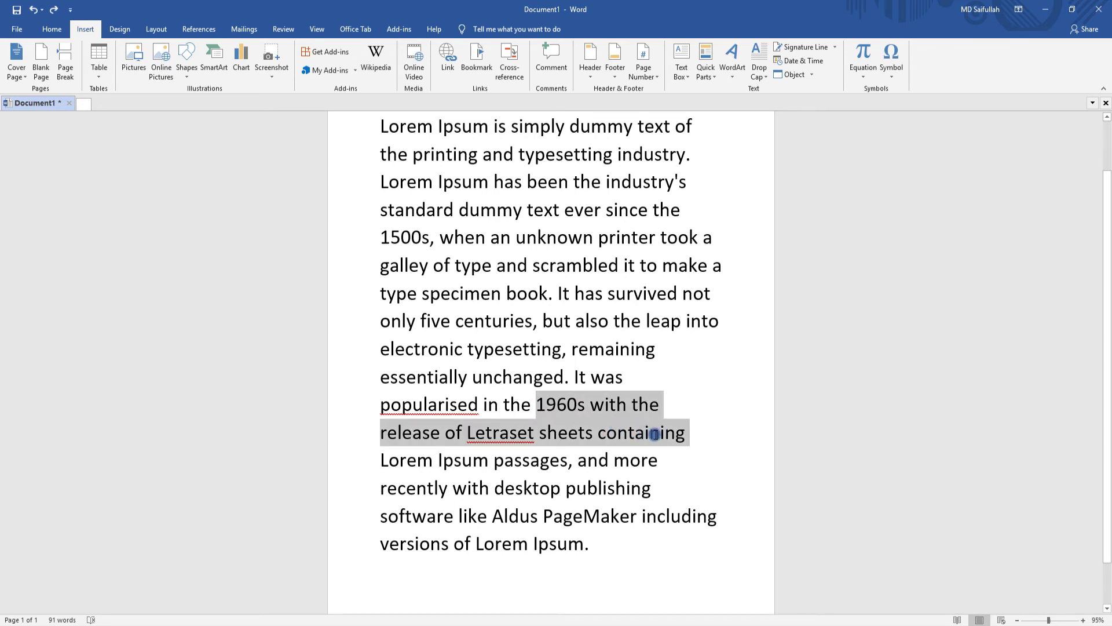
pyautogui.moveTo(655, 435); pyautogui.dragTo(655, 435)
pyautogui.click(488, 65)
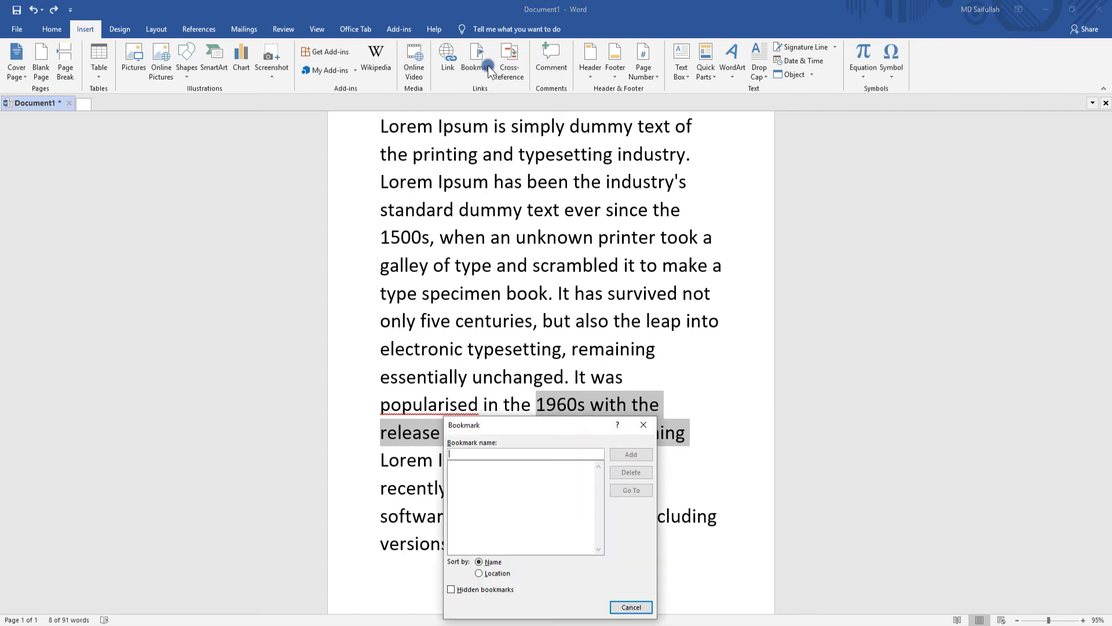
pyautogui.moveTo(556, 427); pyautogui.dragTo(851, 247)
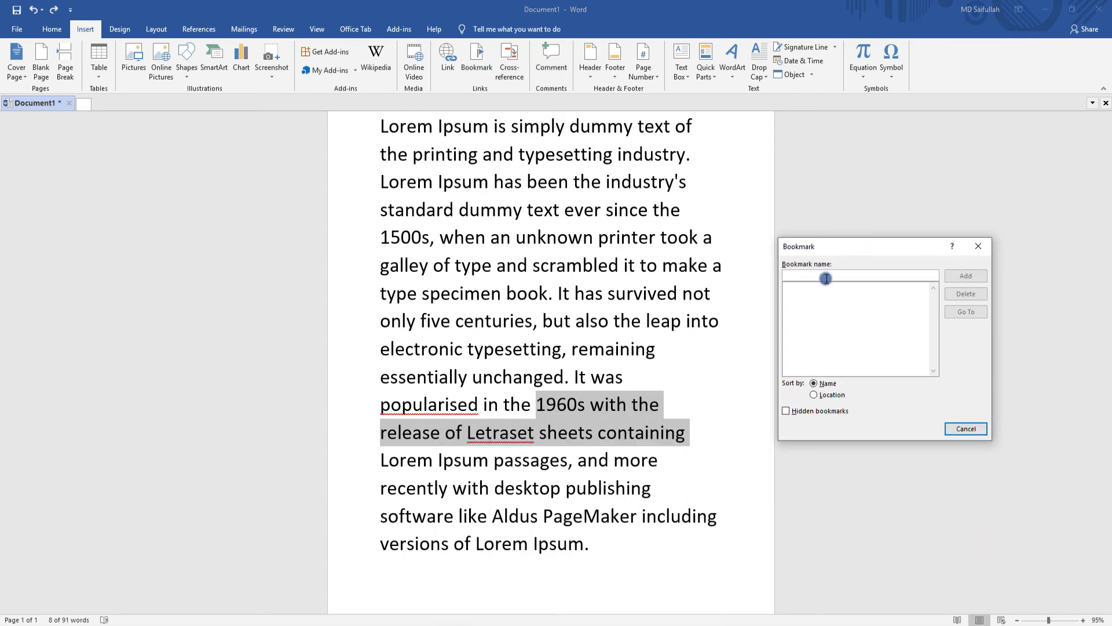
pyautogui.write('Test')
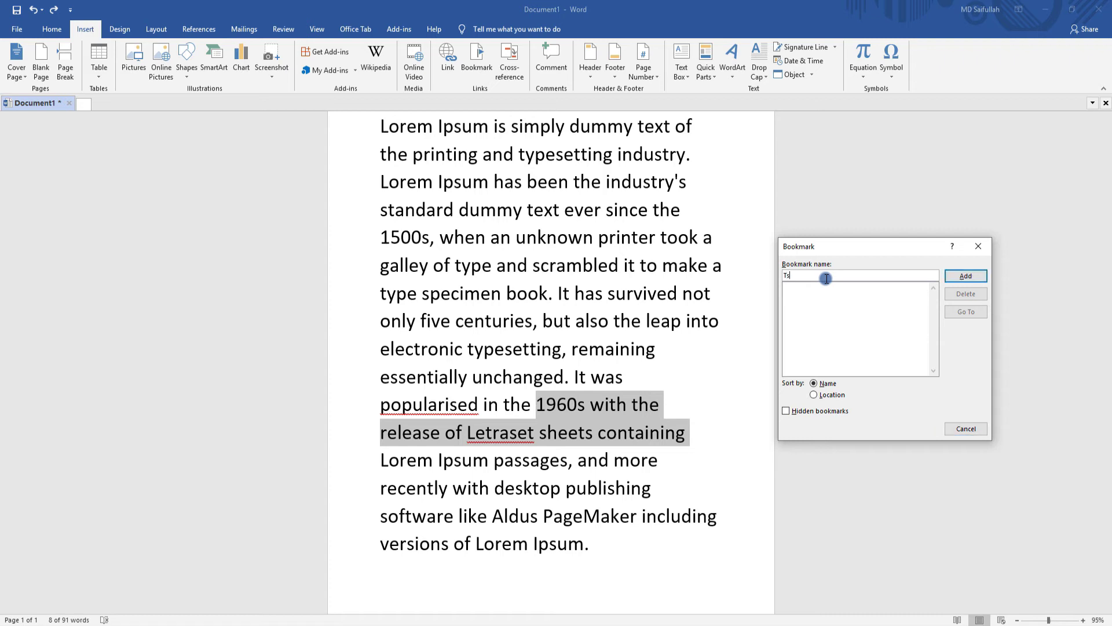
pyautogui.click(957, 278)
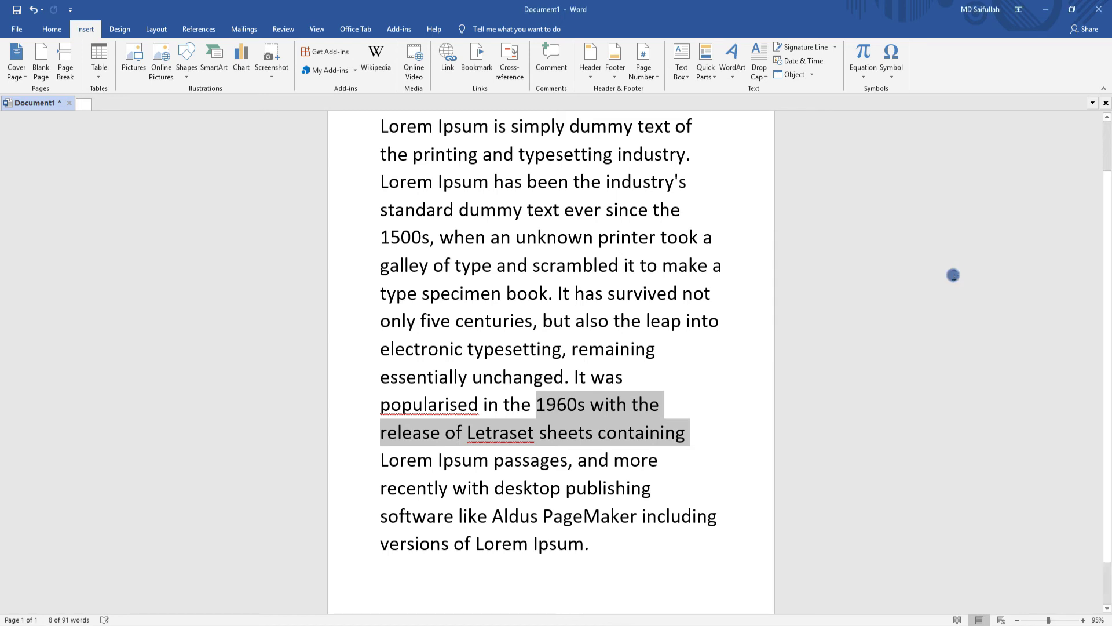
# Use Go To in the Bookmark dialog to jump to the Test bookmark and verify it.
pyautogui.click(476, 68)
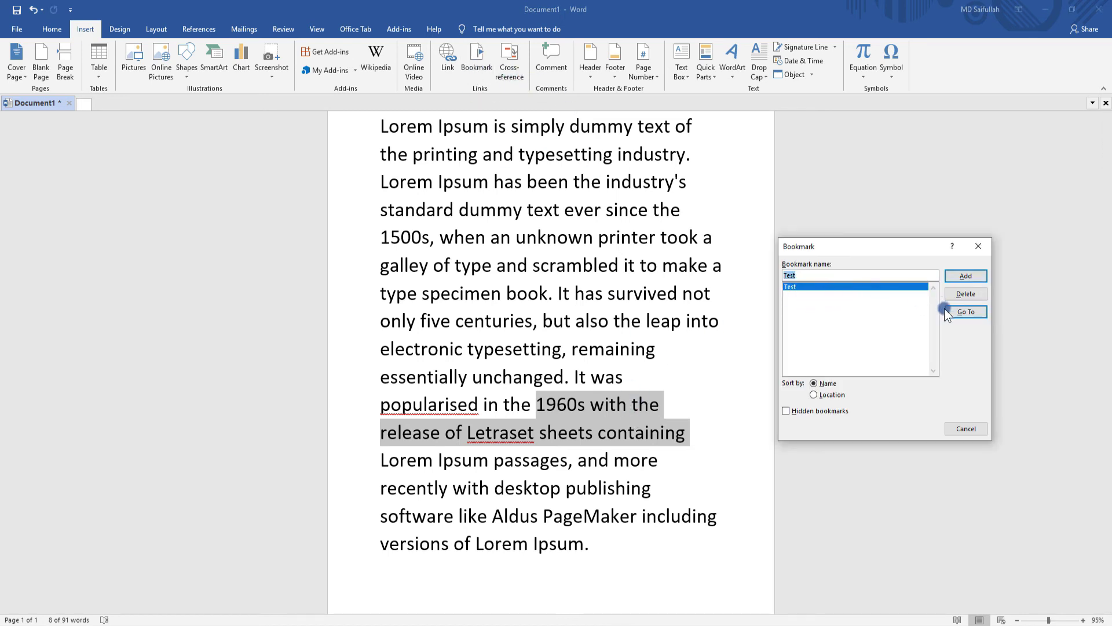
pyautogui.click(973, 312)
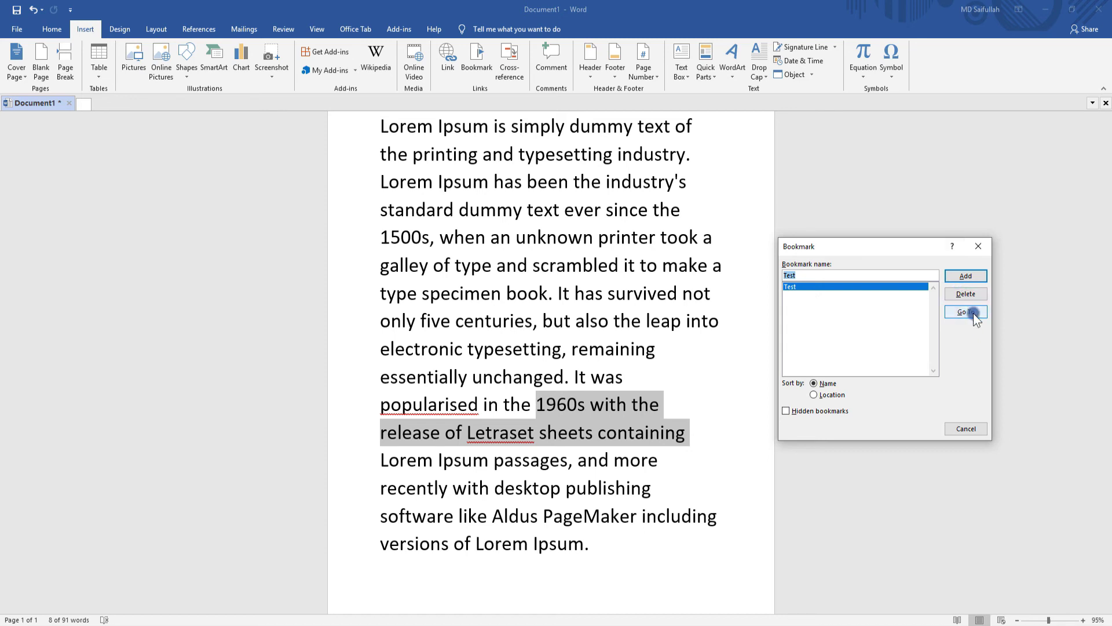
pyautogui.click(975, 255)
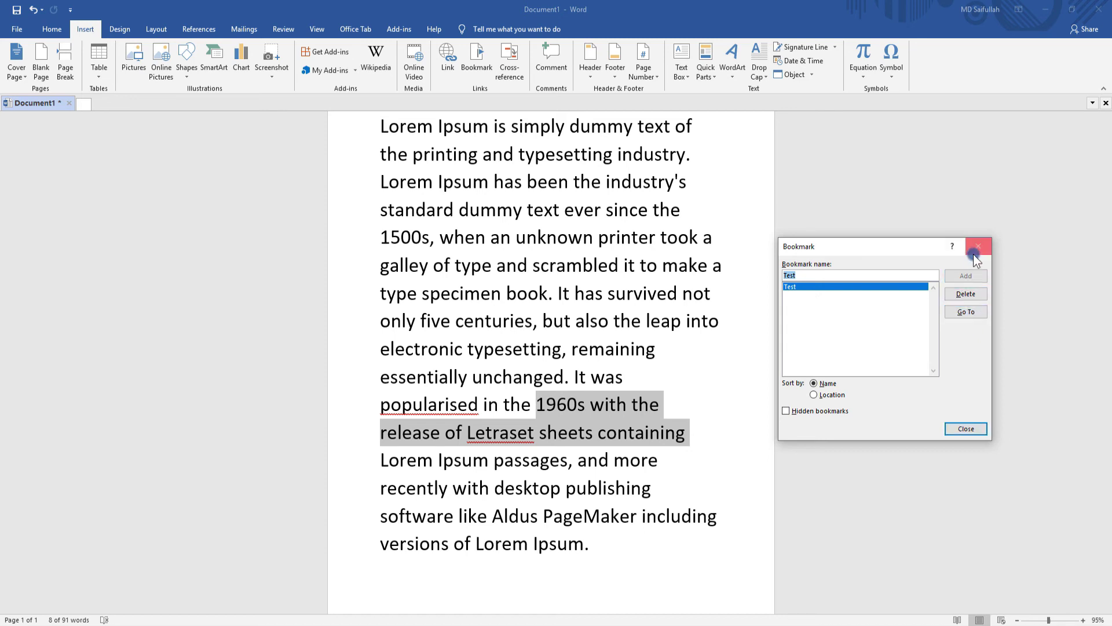
pyautogui.click(662, 265)
pyautogui.scroll(2, 659, 252)
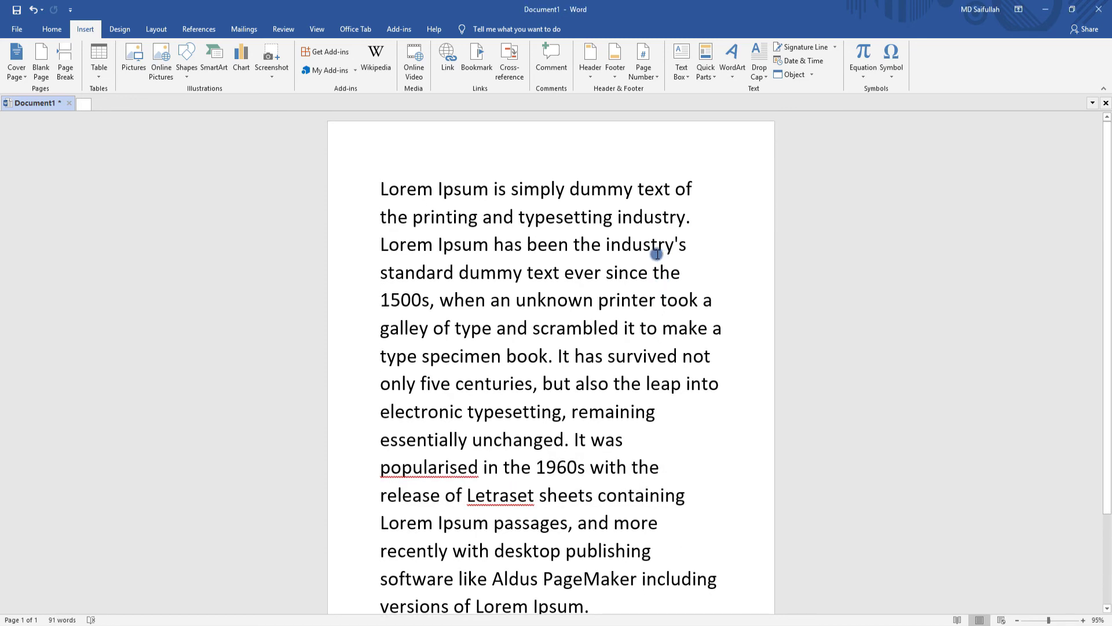
pyautogui.click(468, 71)
pyautogui.click(958, 313)
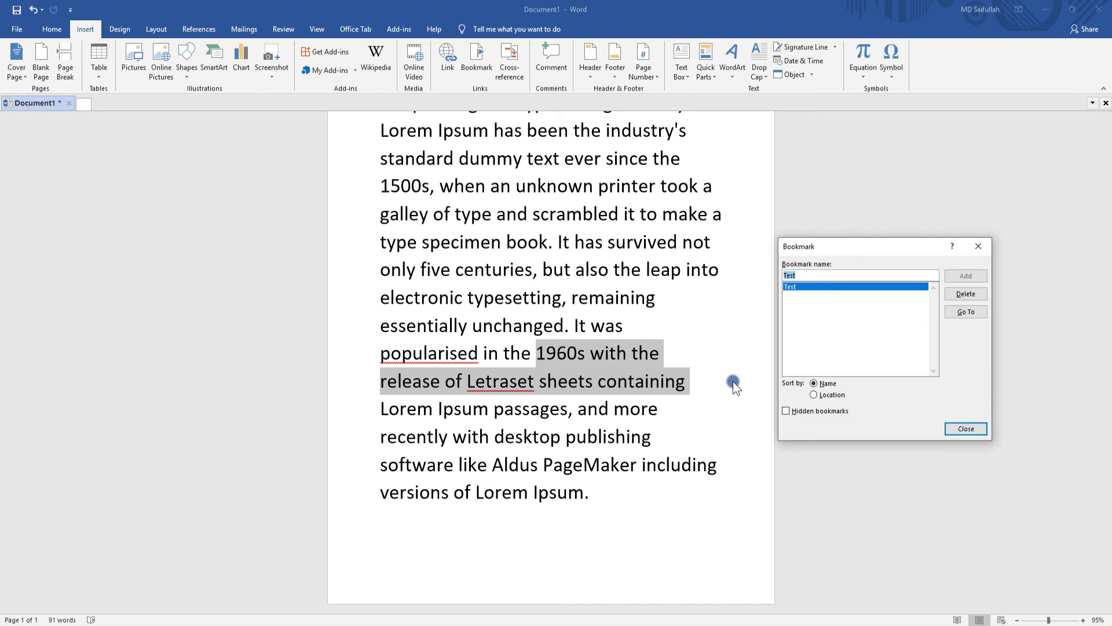
pyautogui.click(966, 428)
pyautogui.click(595, 268)
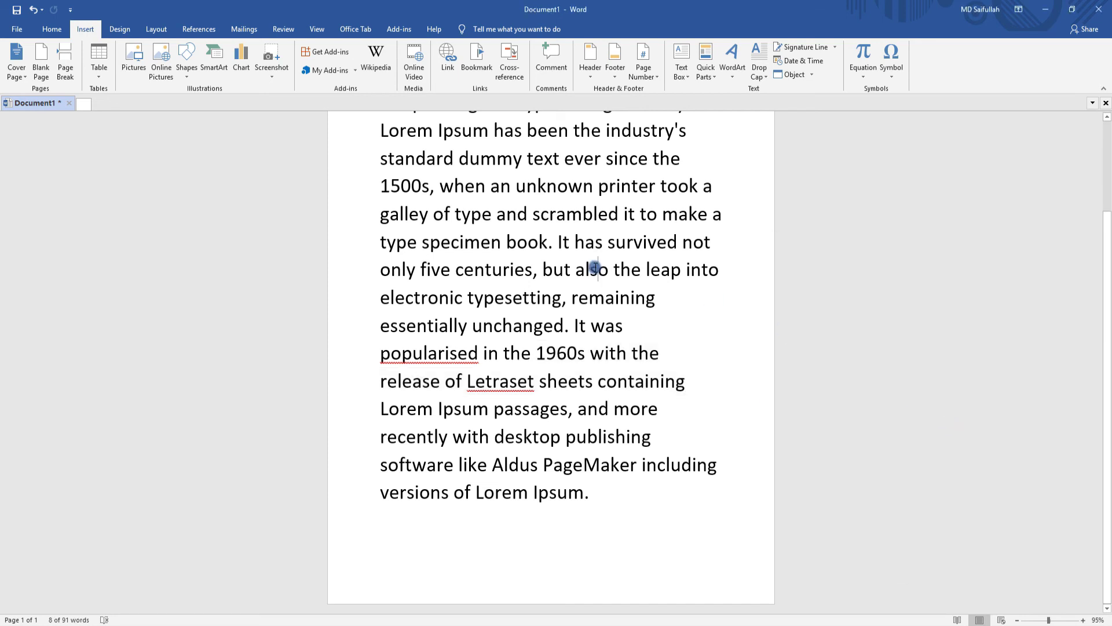
pyautogui.scroll(2, 595, 268)
pyautogui.doubleClick(501, 245)
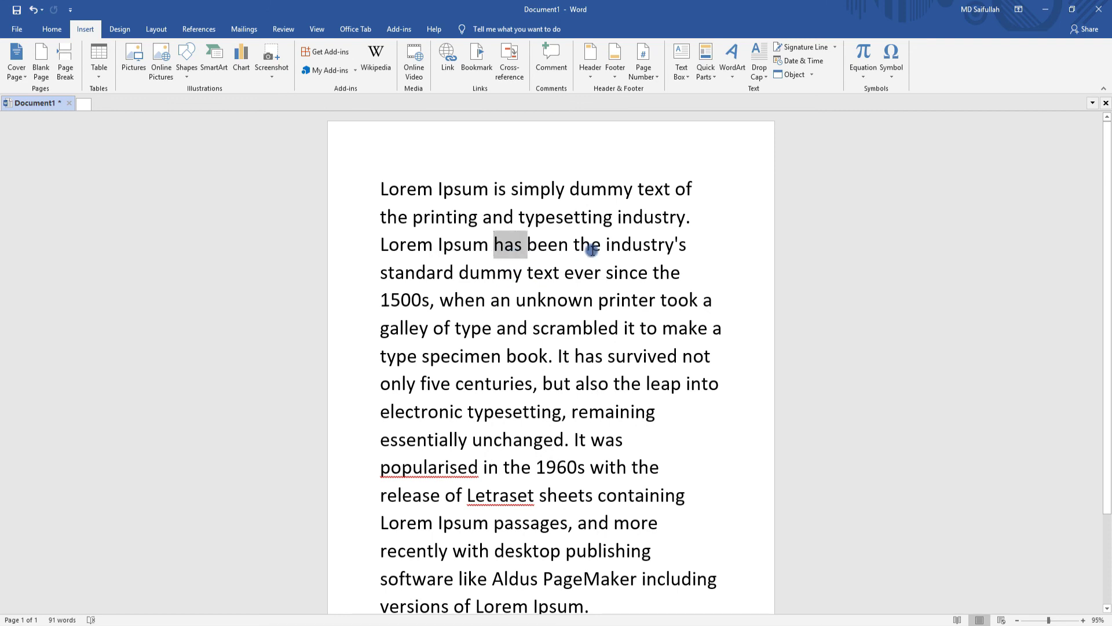
pyautogui.moveTo(591, 250); pyautogui.dragTo(671, 252)
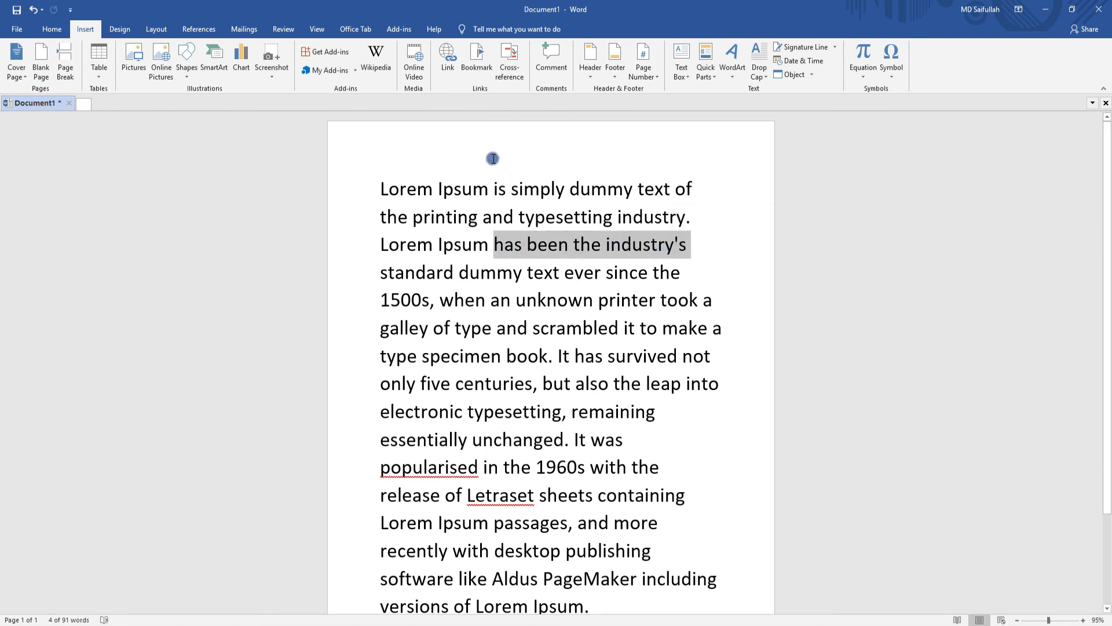
pyautogui.click(474, 64)
pyautogui.click(971, 293)
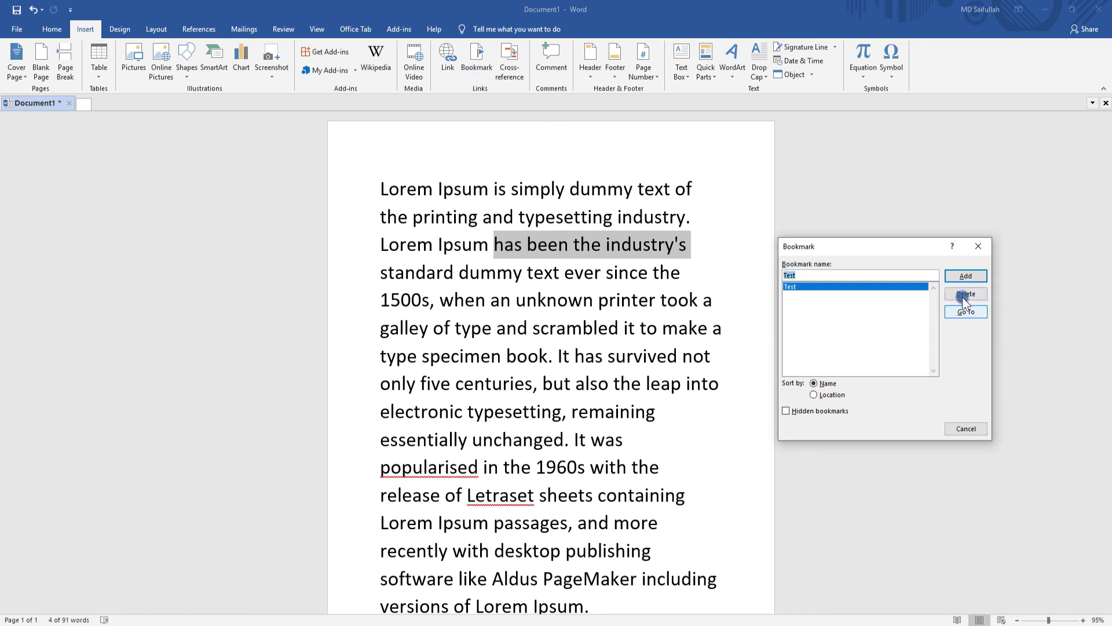
pyautogui.click(847, 276)
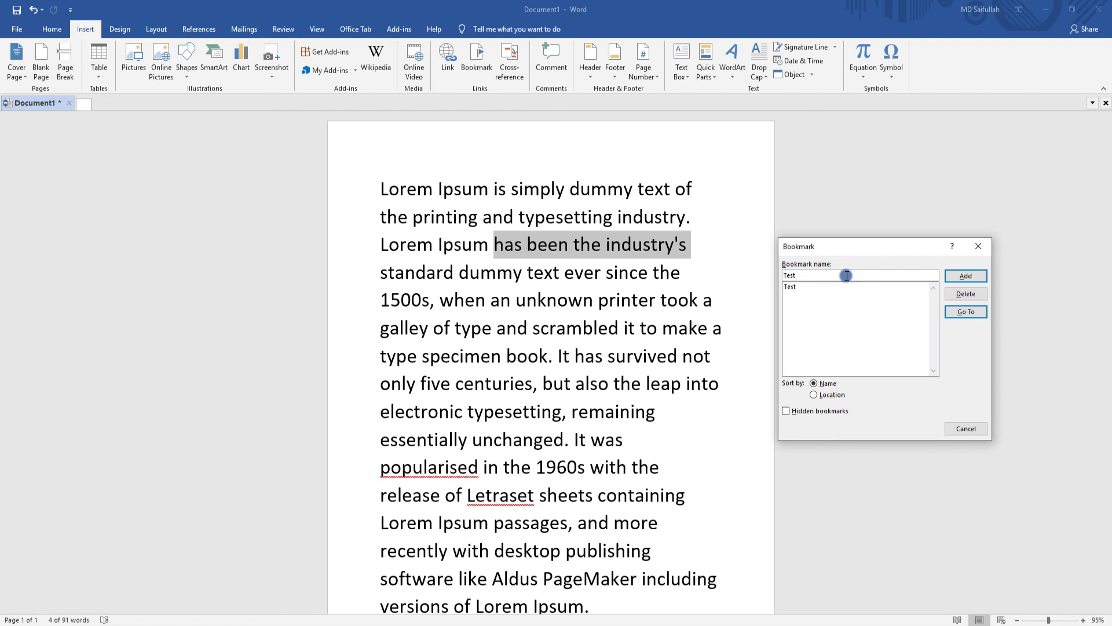
pyautogui.write(' 2')
pyautogui.click(838, 287)
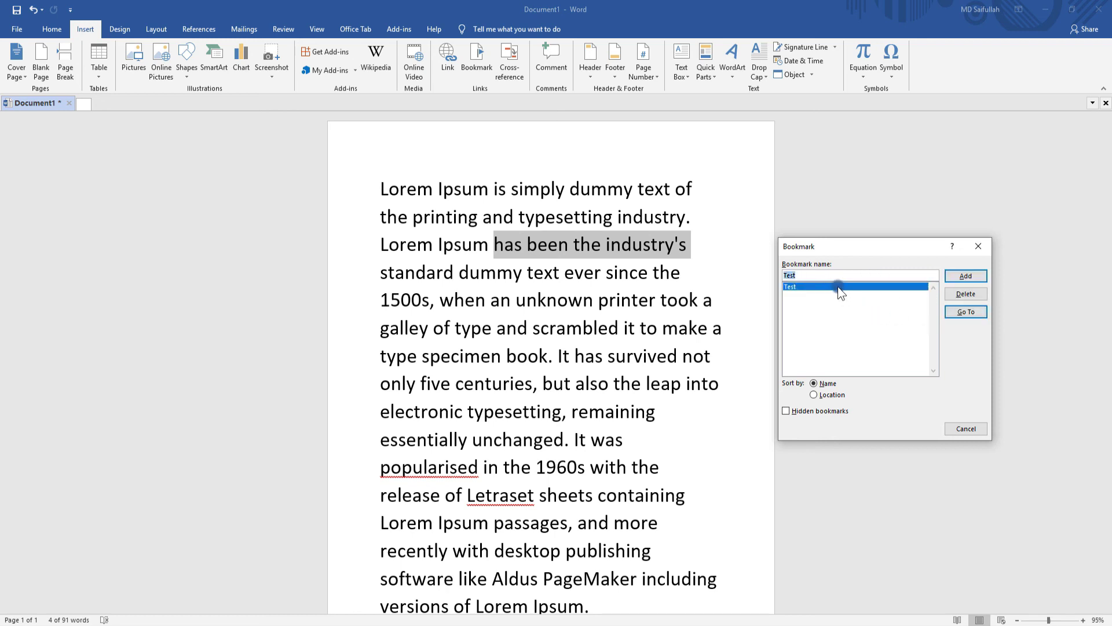
pyautogui.click(963, 311)
pyautogui.write('2')
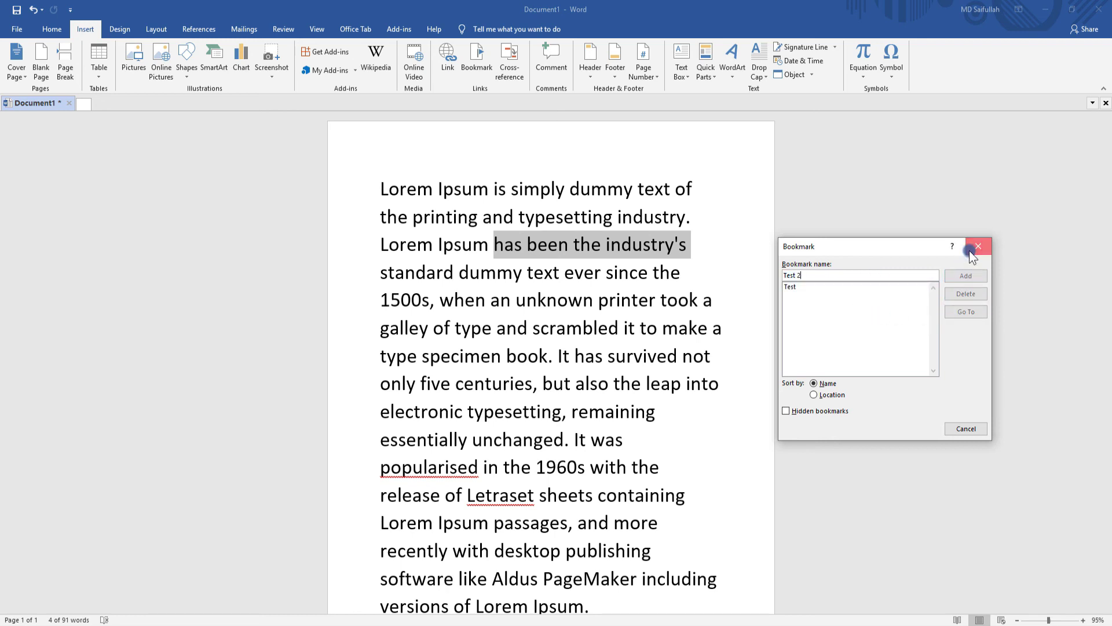
pyautogui.click(970, 252)
pyautogui.click(591, 328)
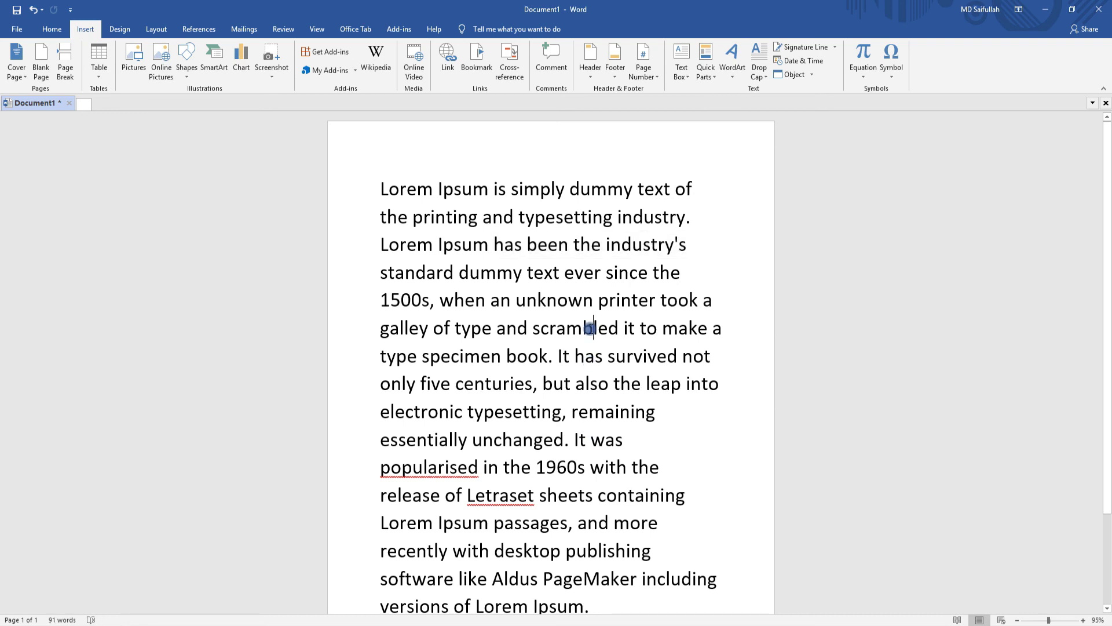
pyautogui.scroll(-2, 590, 327)
pyautogui.scroll(2, 590, 328)
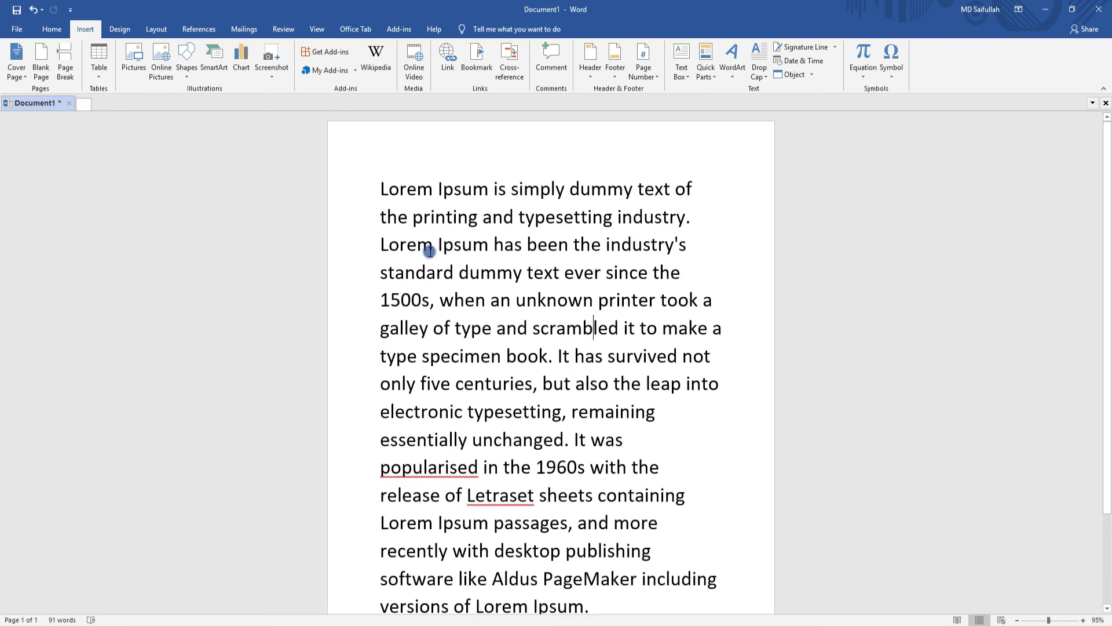